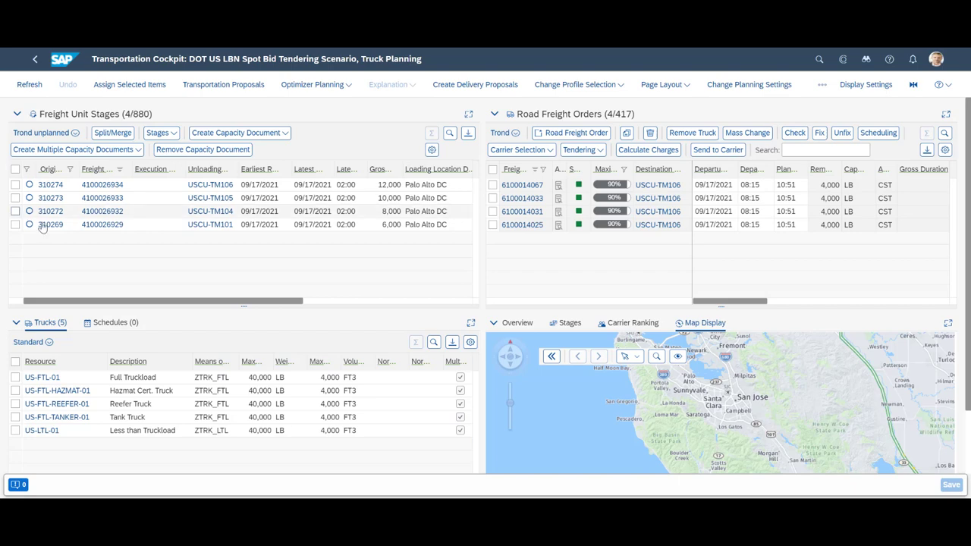
- Open sales orders 310274, 310273, 310272 and 310269 and scroll to each Process Flow showing an unplanned freight unit
click(50, 186)
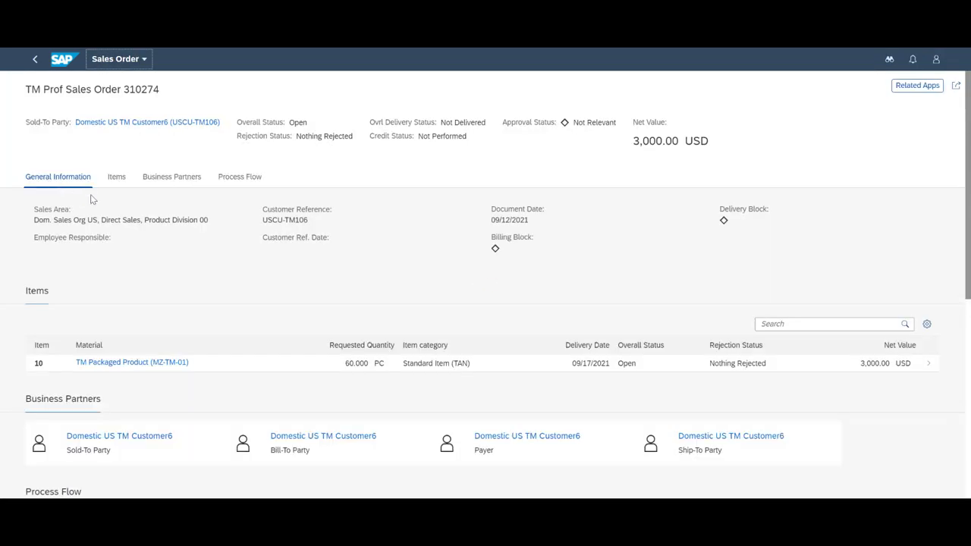
scroll(91, 198, down, 5)
scroll(91, 199, down, 2)
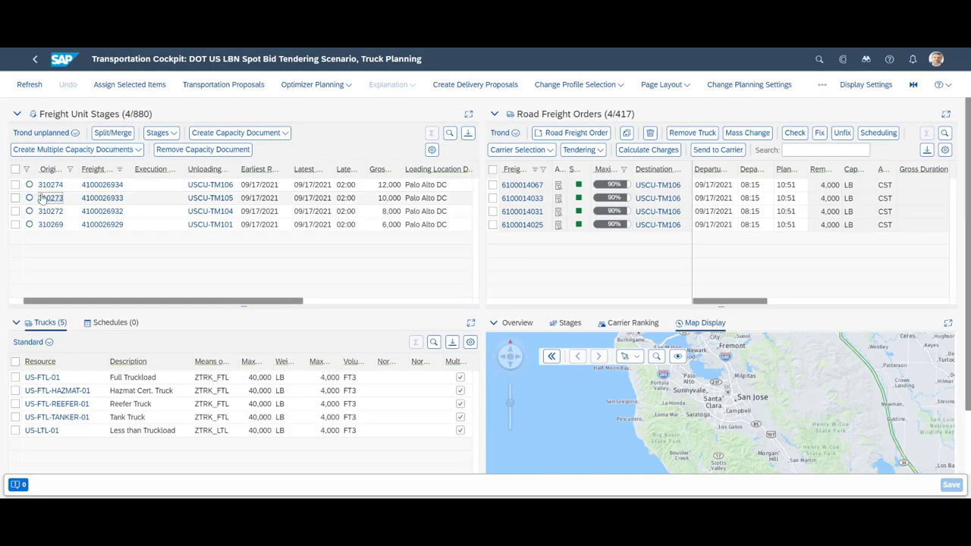
click(43, 198)
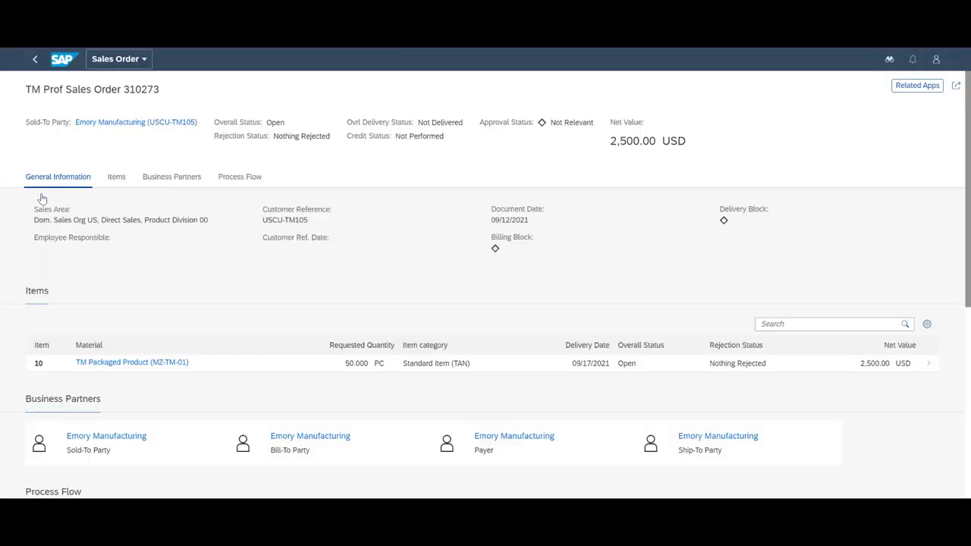
scroll(364, 235, down, 7)
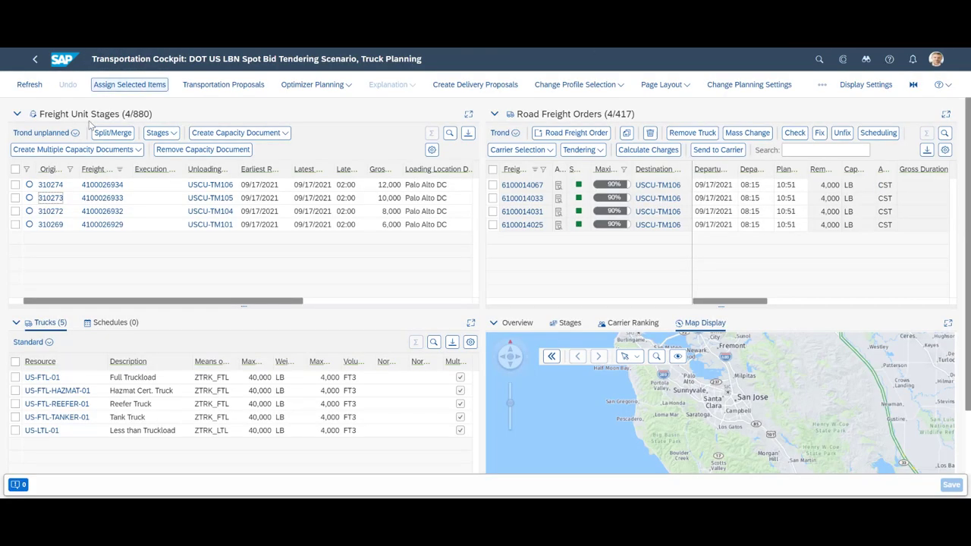
click(53, 211)
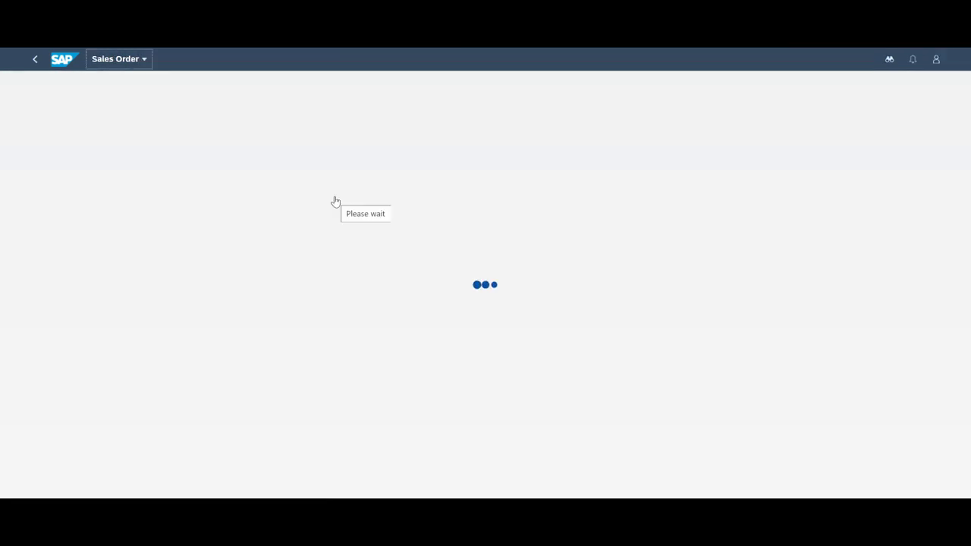
scroll(335, 201, down, 5)
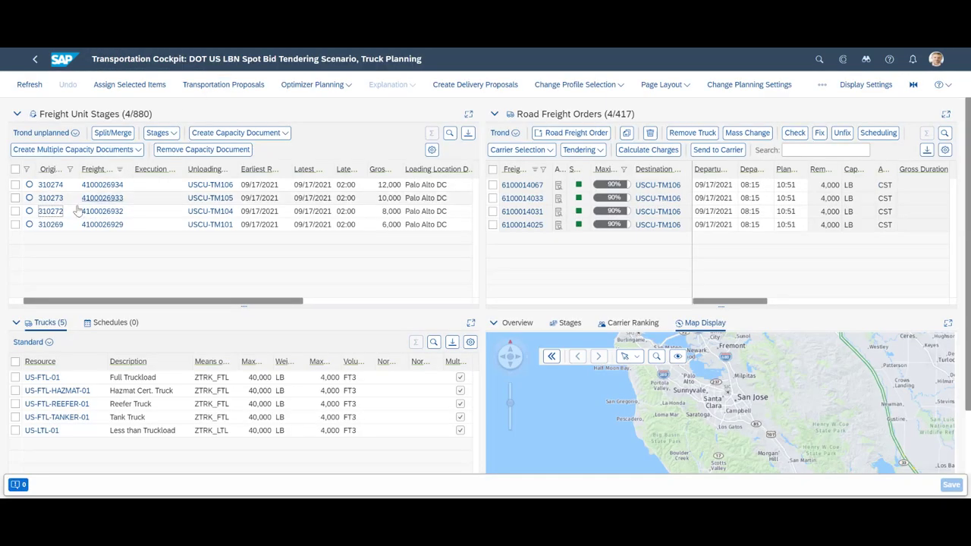
click(51, 225)
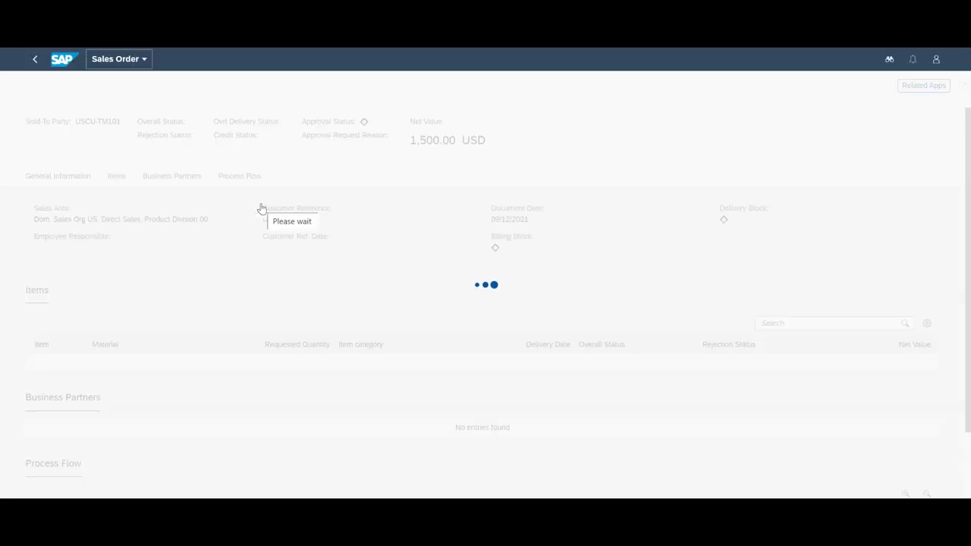
scroll(259, 208, down, 5)
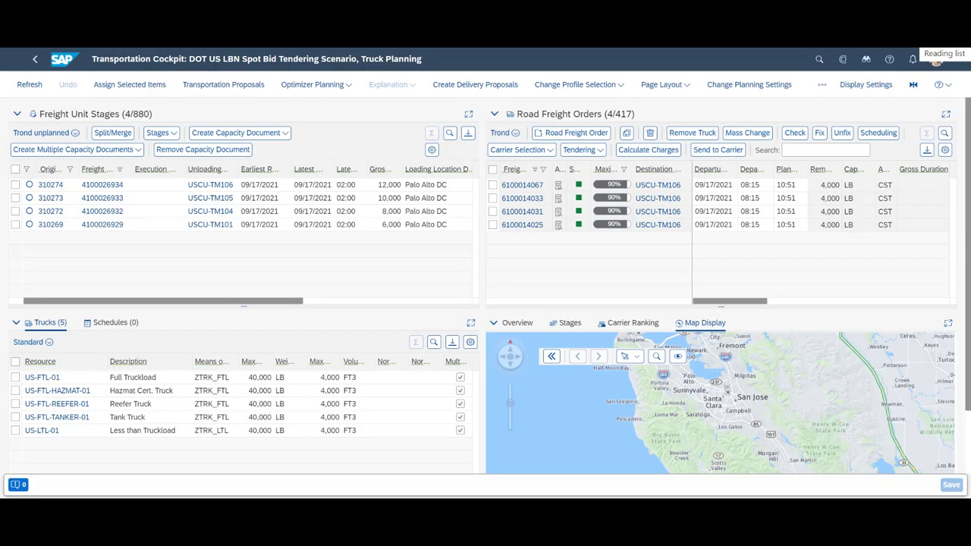
click(16, 172)
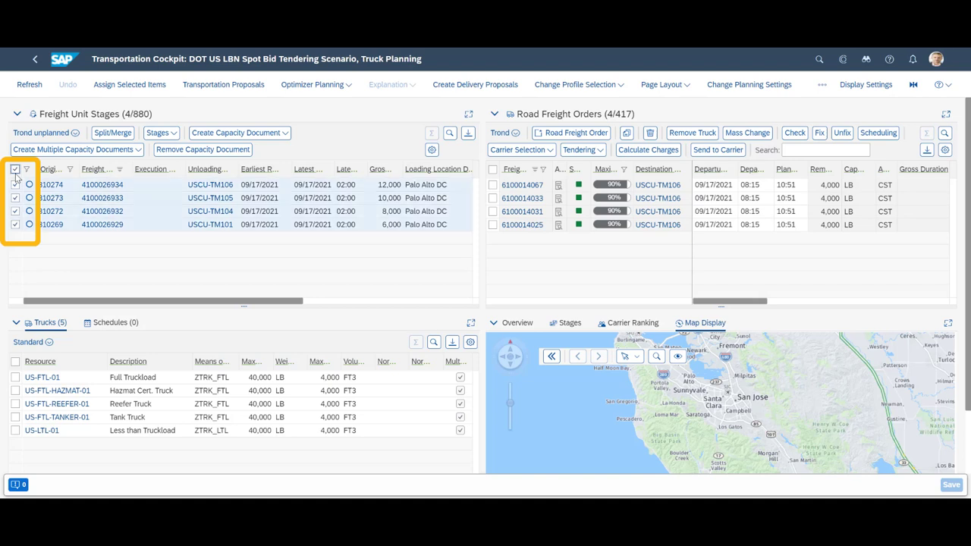
click(333, 85)
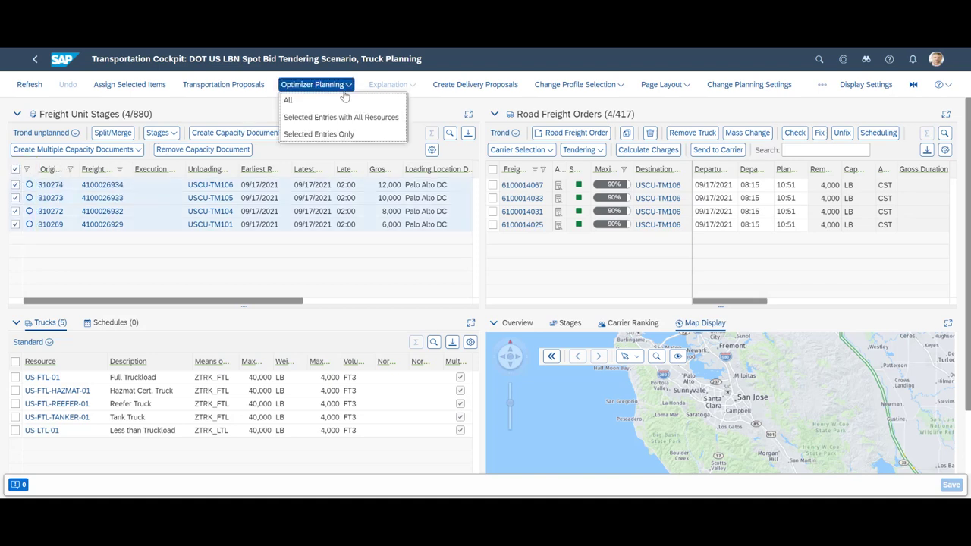
click(348, 131)
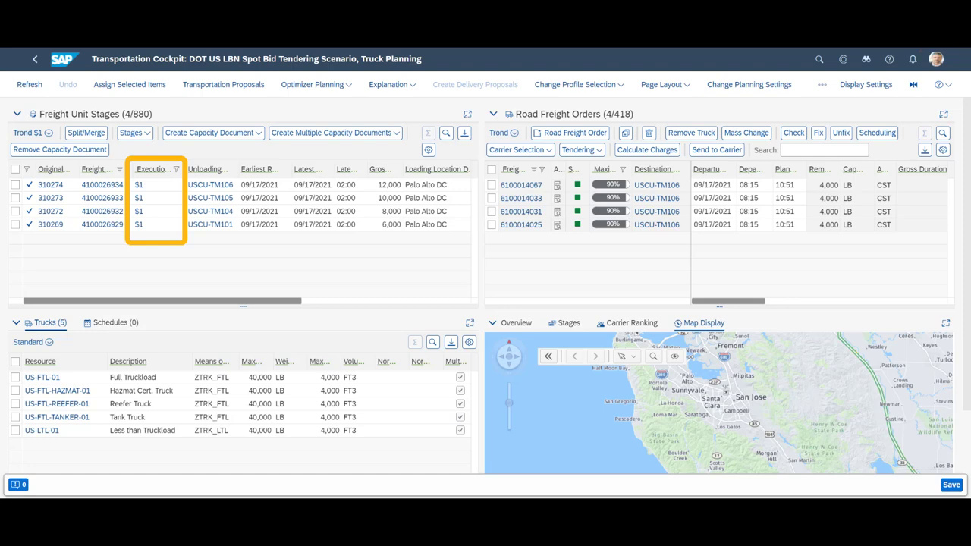
click(942, 487)
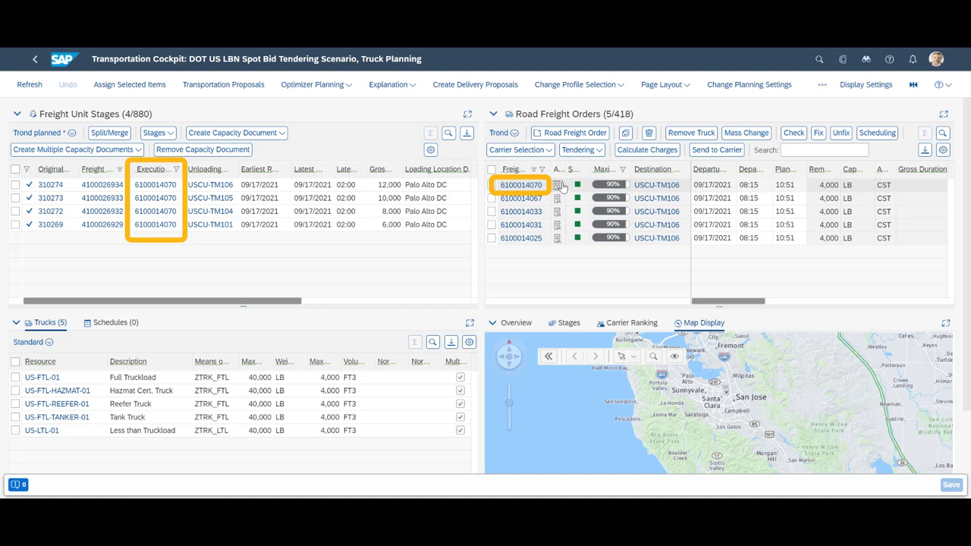
click(562, 186)
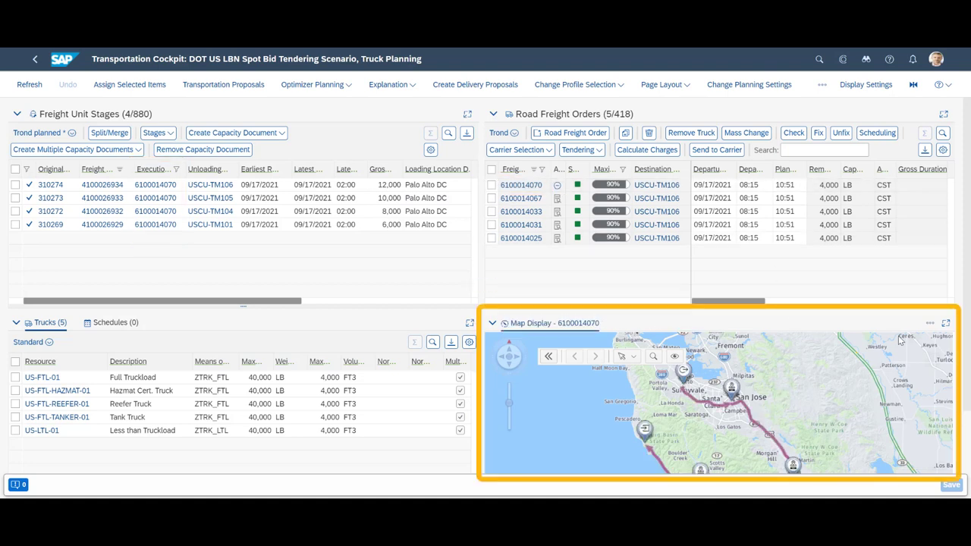
click(930, 324)
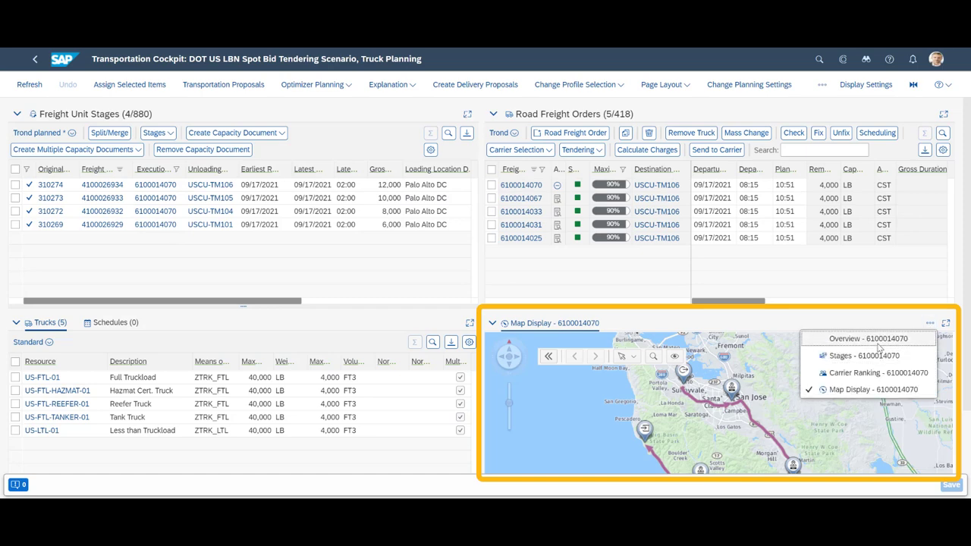
click(874, 344)
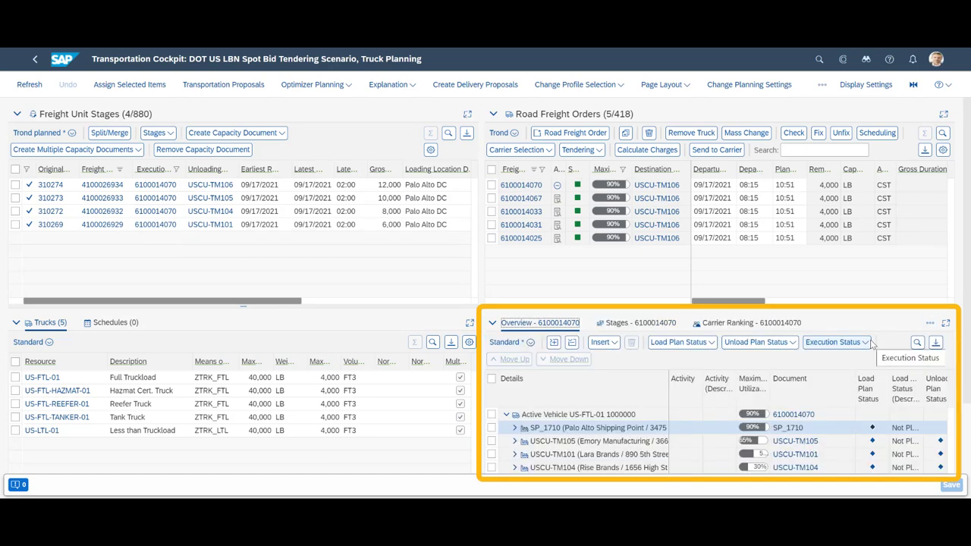
click(641, 323)
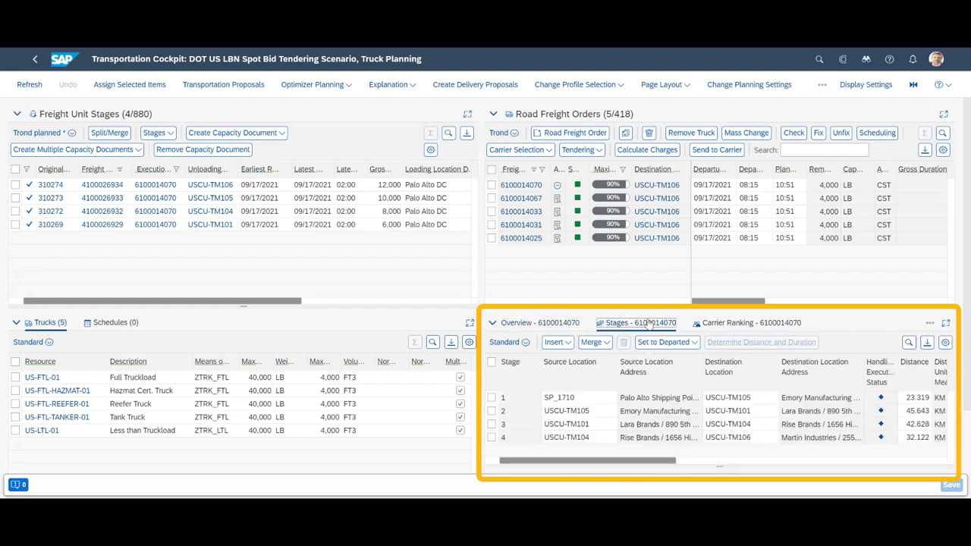
click(741, 324)
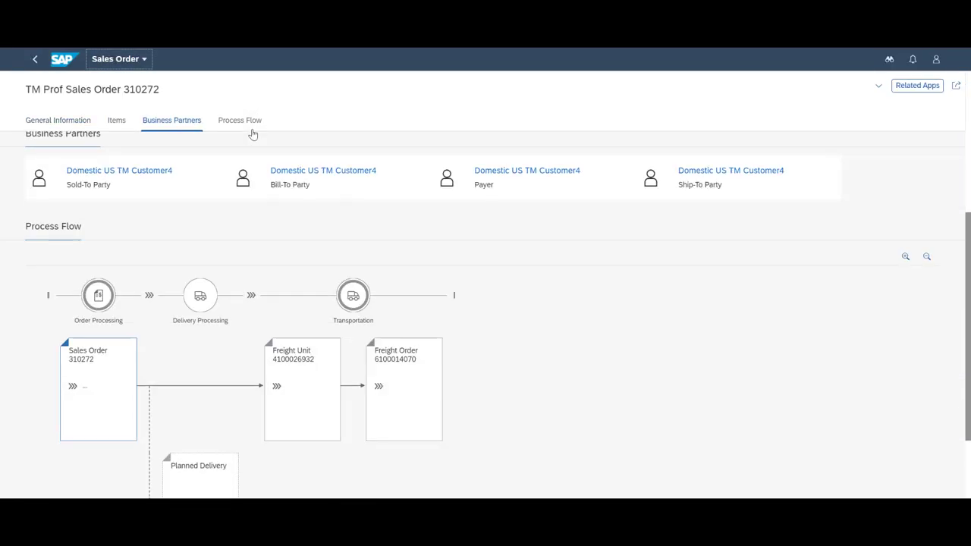
click(249, 132)
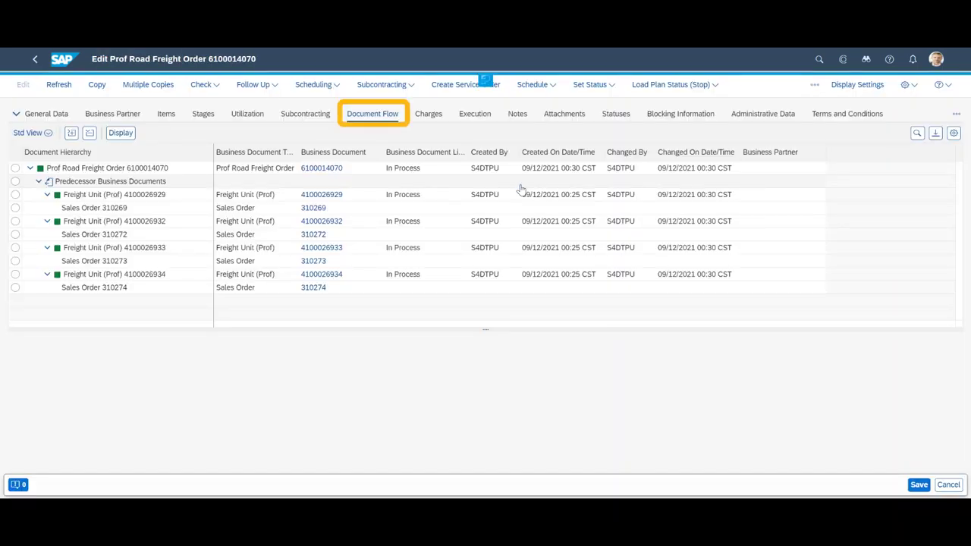
click(167, 116)
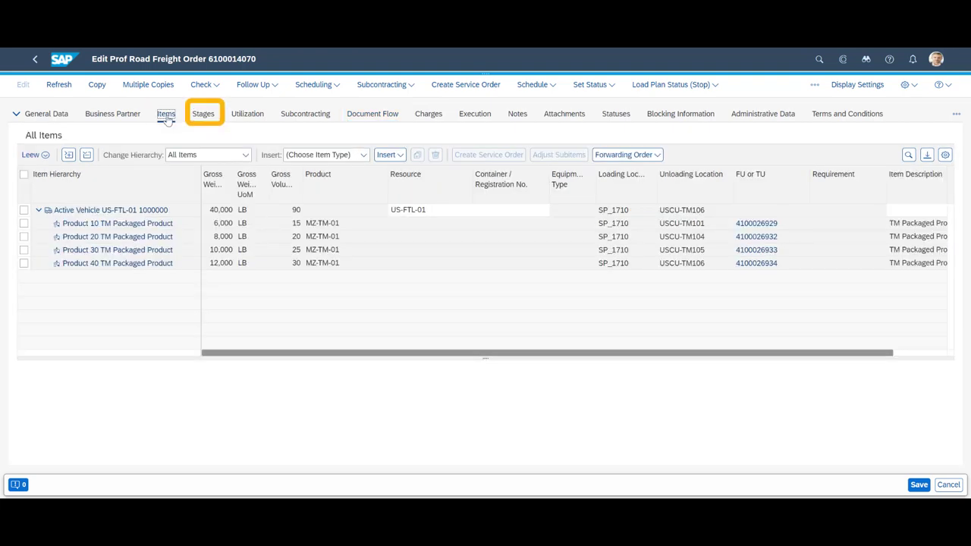
click(204, 116)
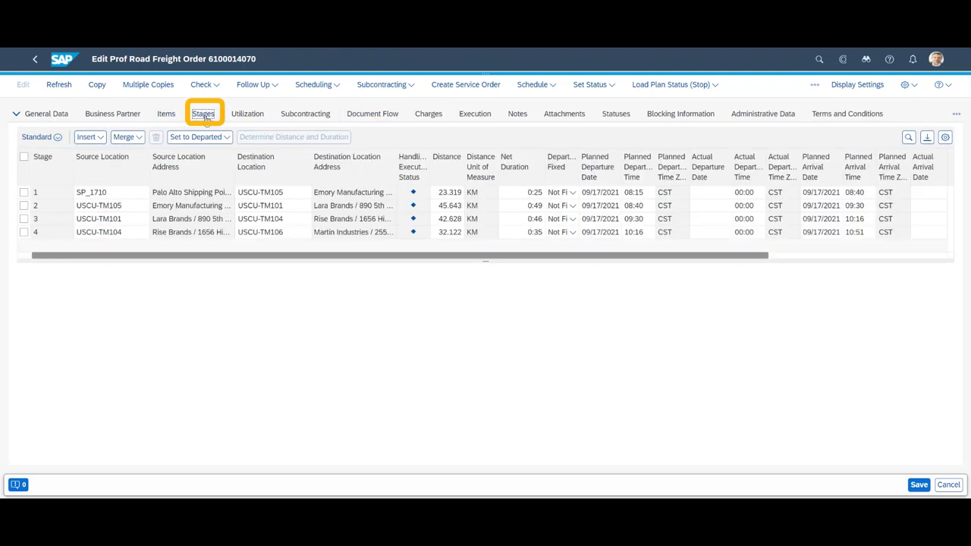
click(251, 117)
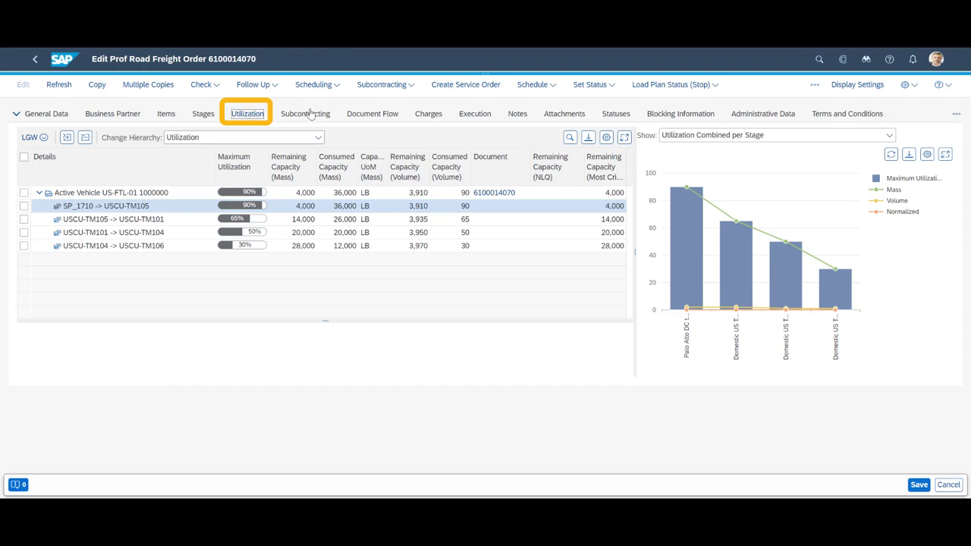
click(312, 116)
click(137, 222)
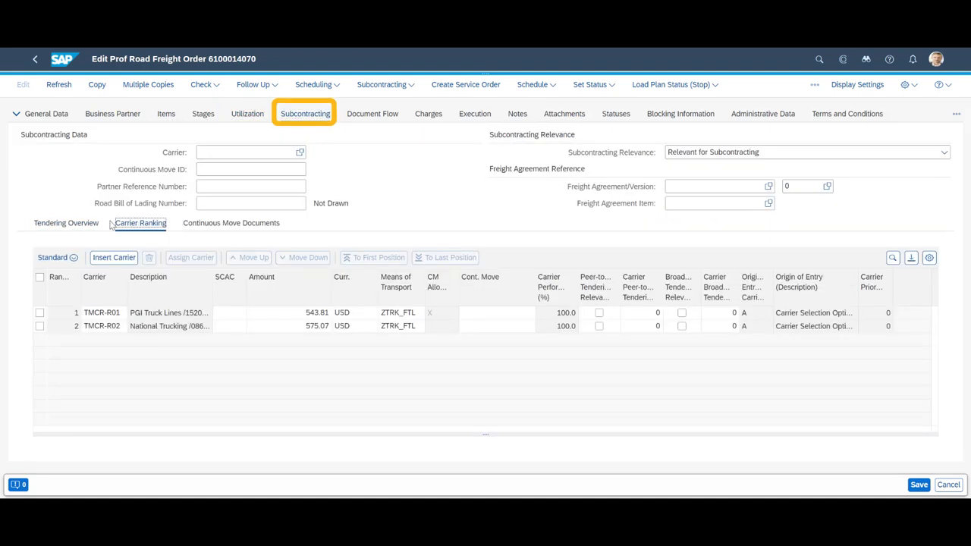
click(68, 224)
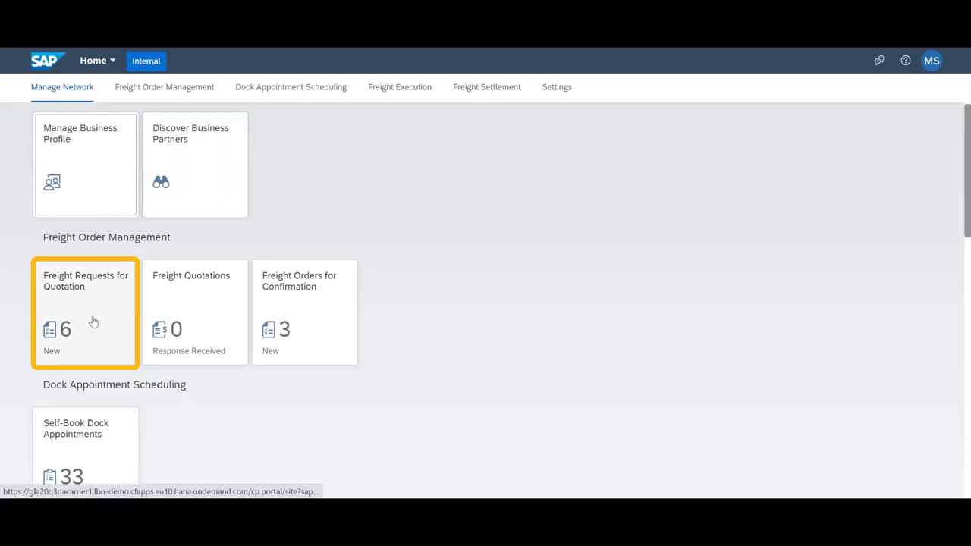
click(93, 322)
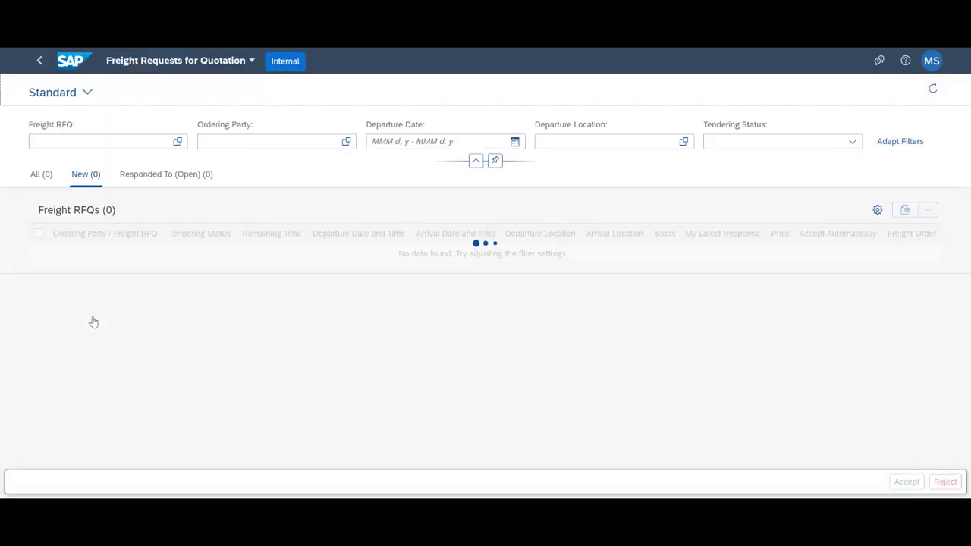
scroll(142, 364, down, 3)
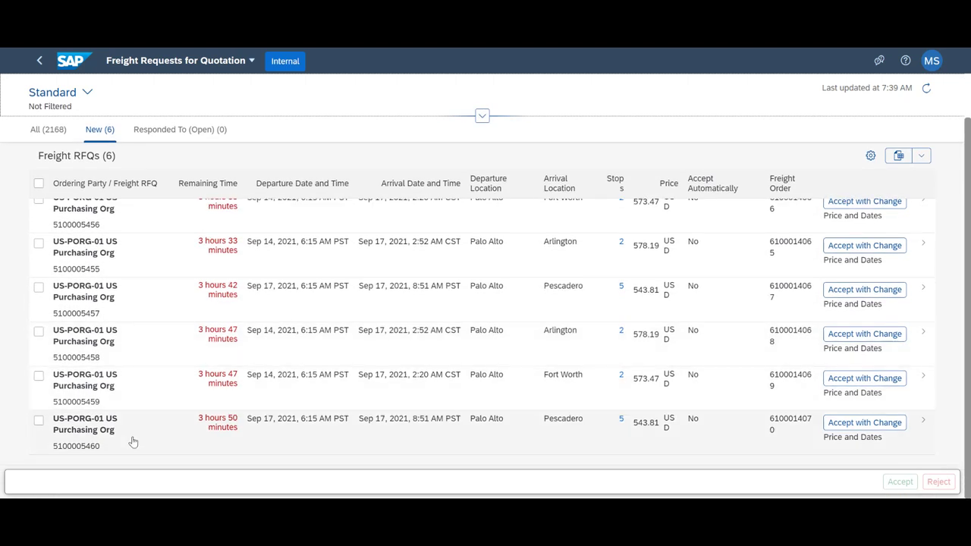
click(132, 441)
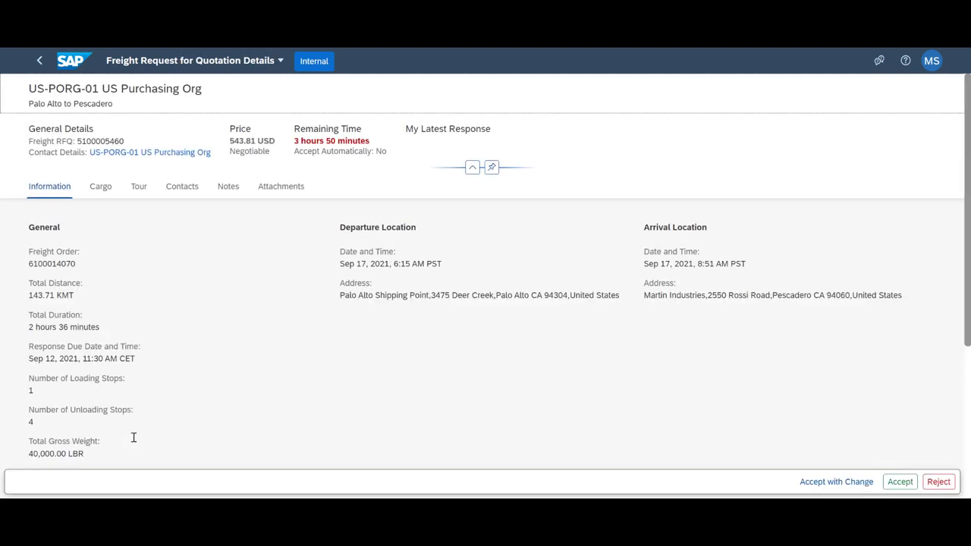
click(98, 188)
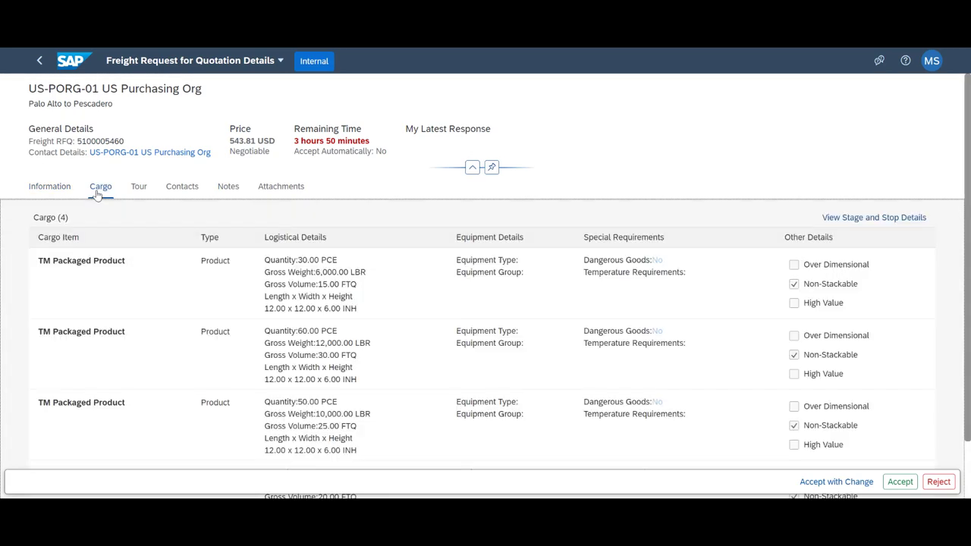
click(139, 189)
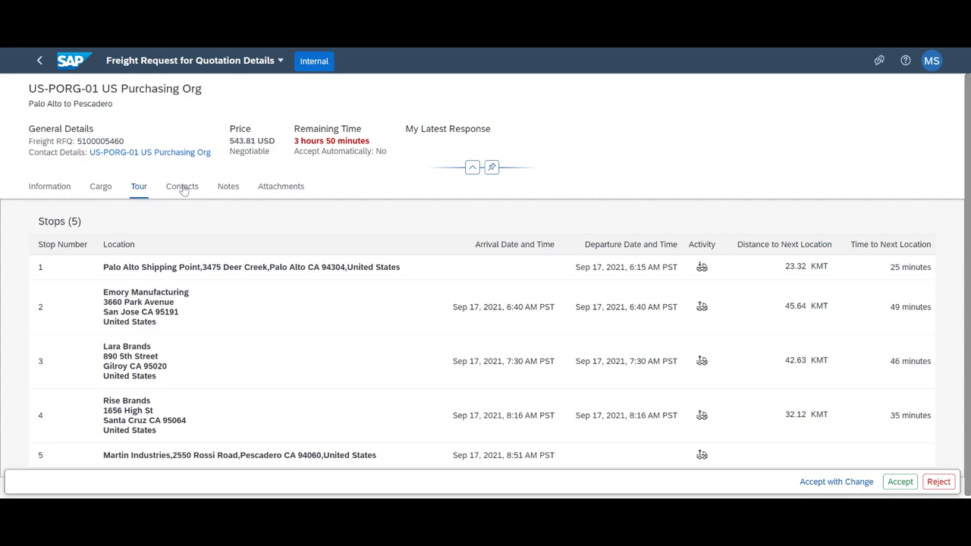
click(182, 188)
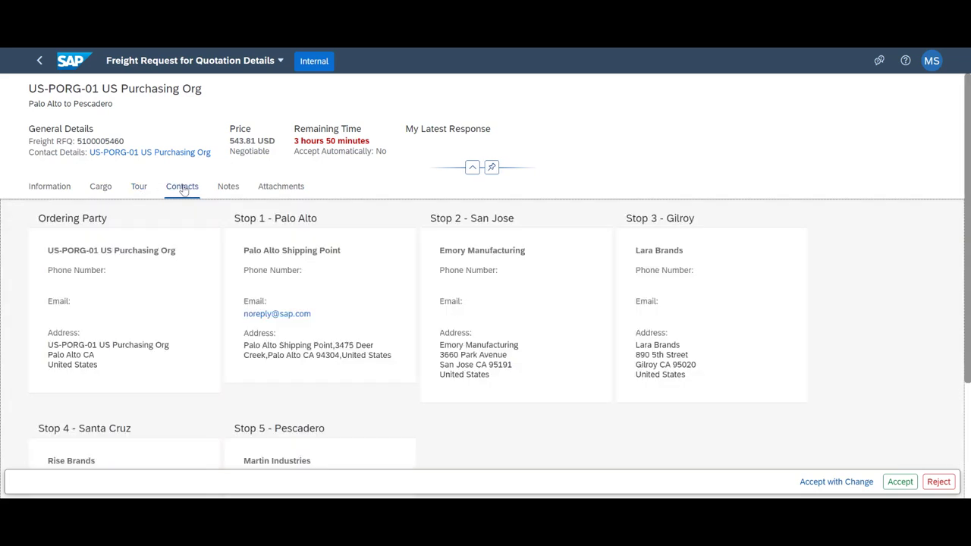
click(903, 482)
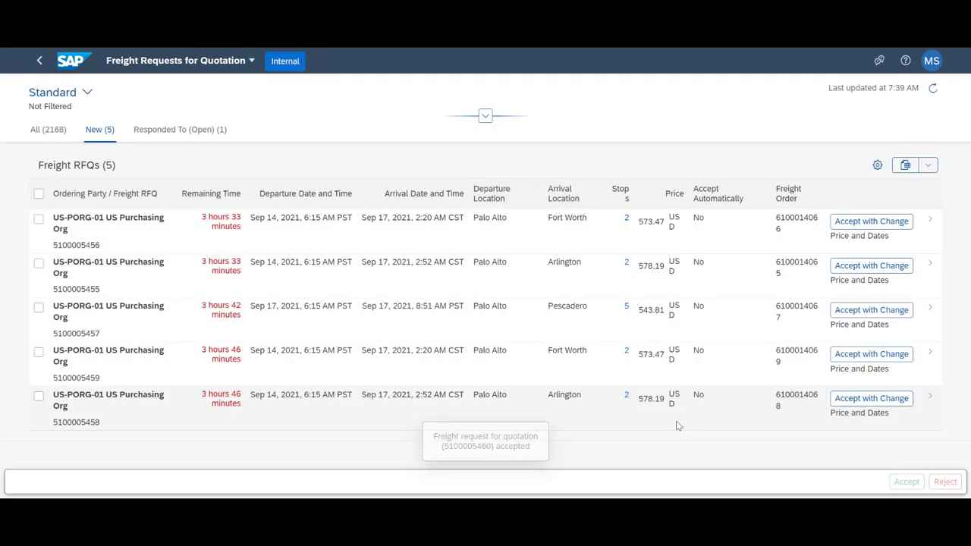
click(74, 64)
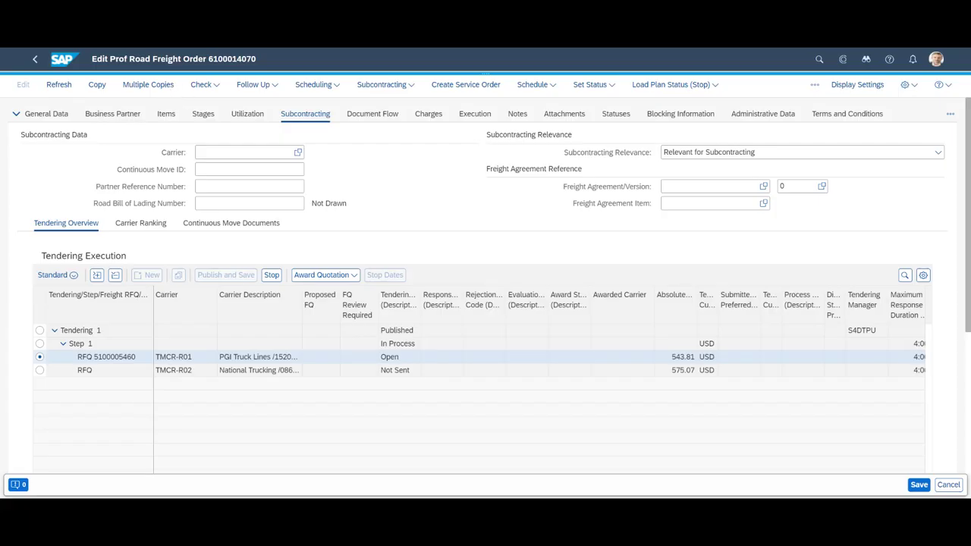
click(71, 88)
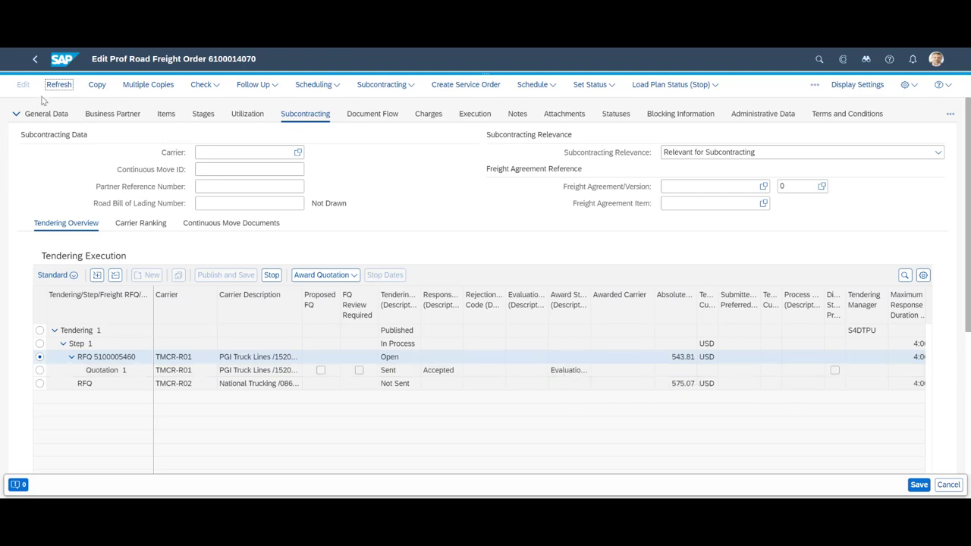
click(66, 88)
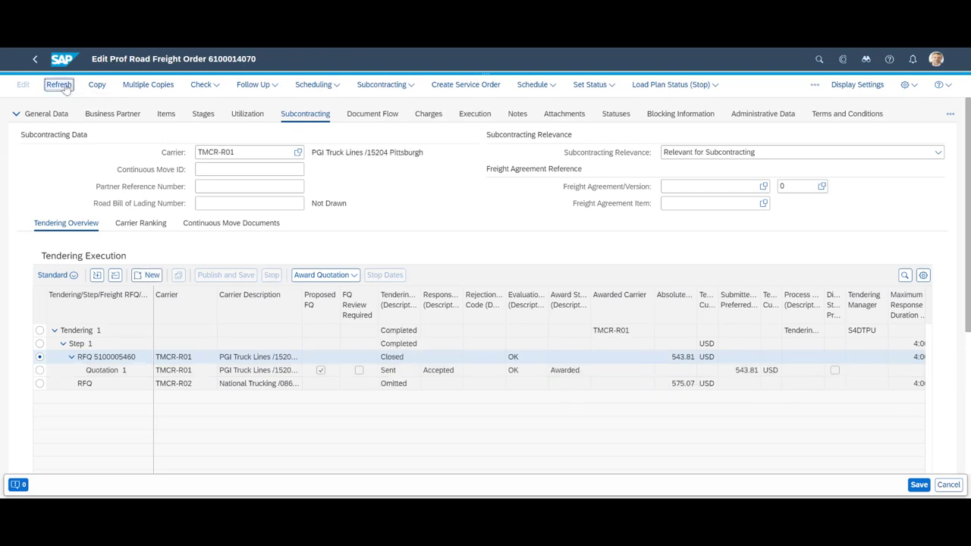
click(614, 116)
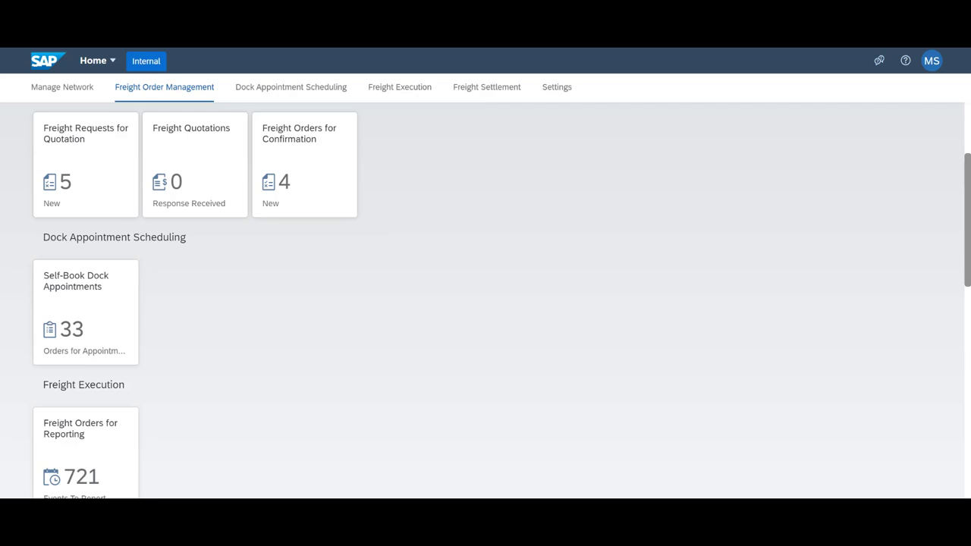
click(313, 179)
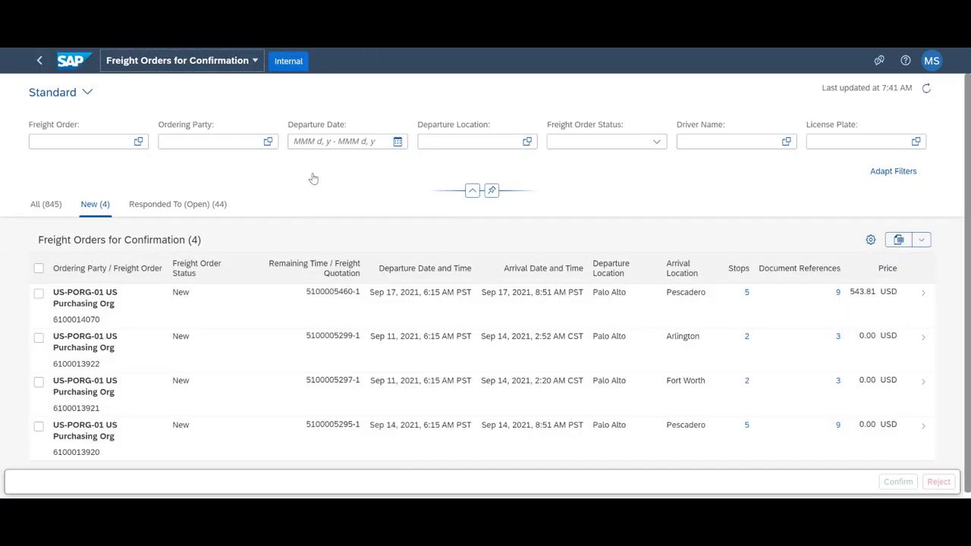
click(219, 315)
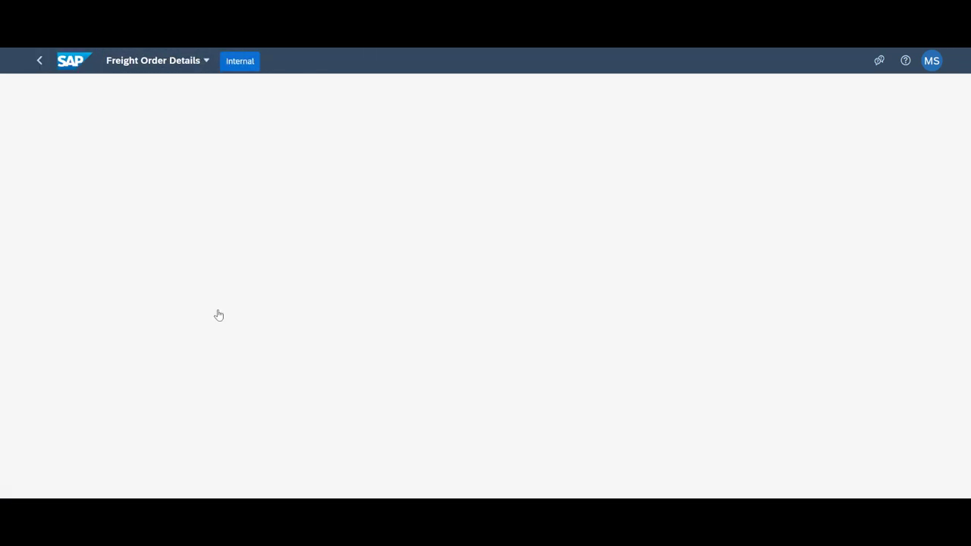
click(102, 190)
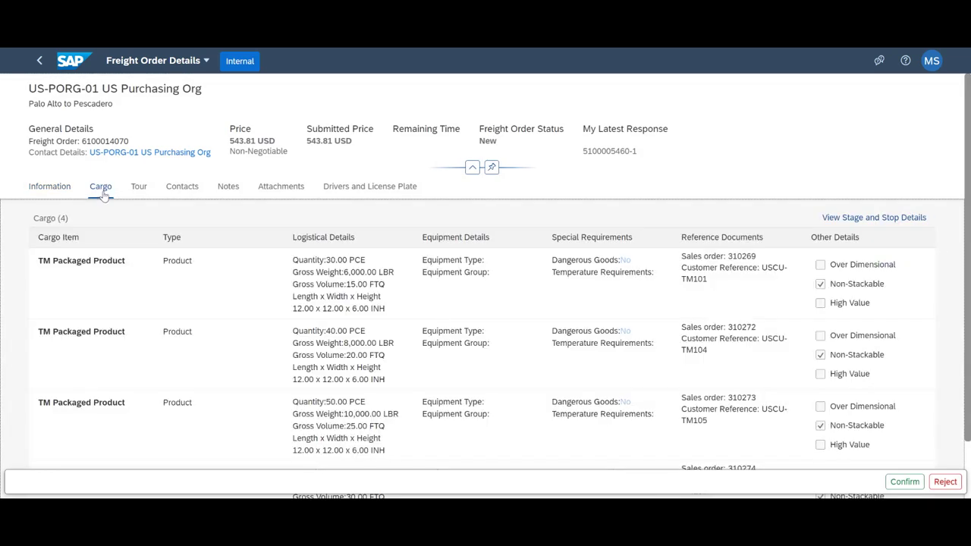
click(144, 193)
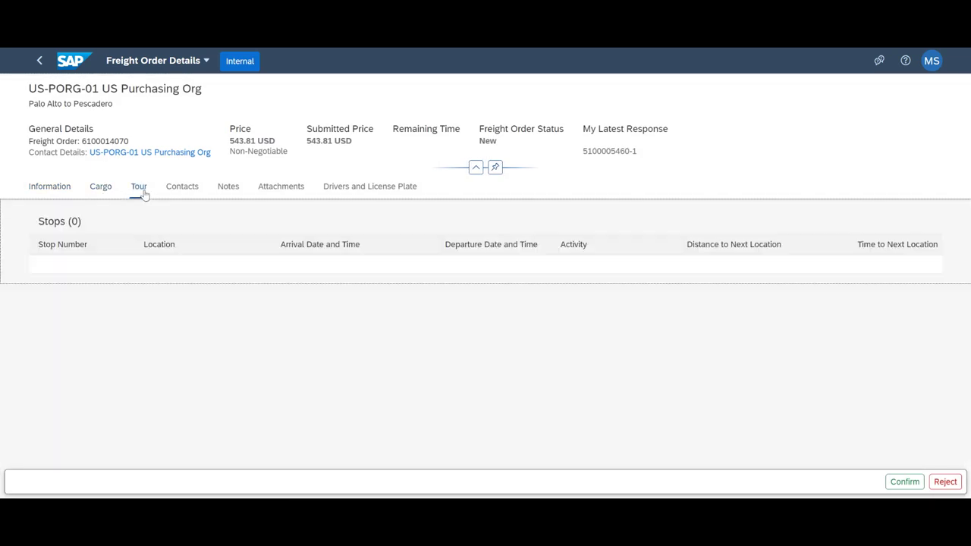
click(190, 190)
click(371, 190)
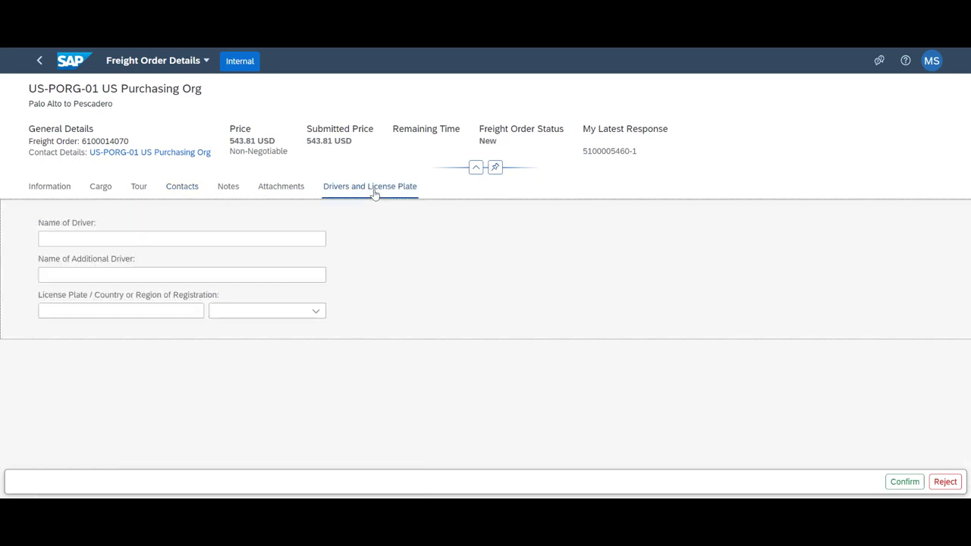
- Enter the driver's name and license plate EC12345 registered in NO, then confirm the order
click(169, 242)
key(Escape)
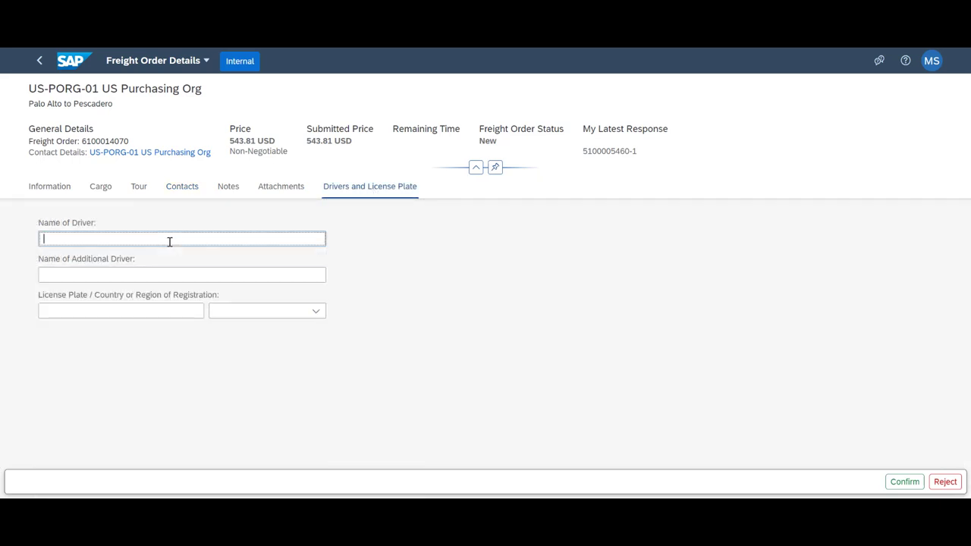
key(Tab)
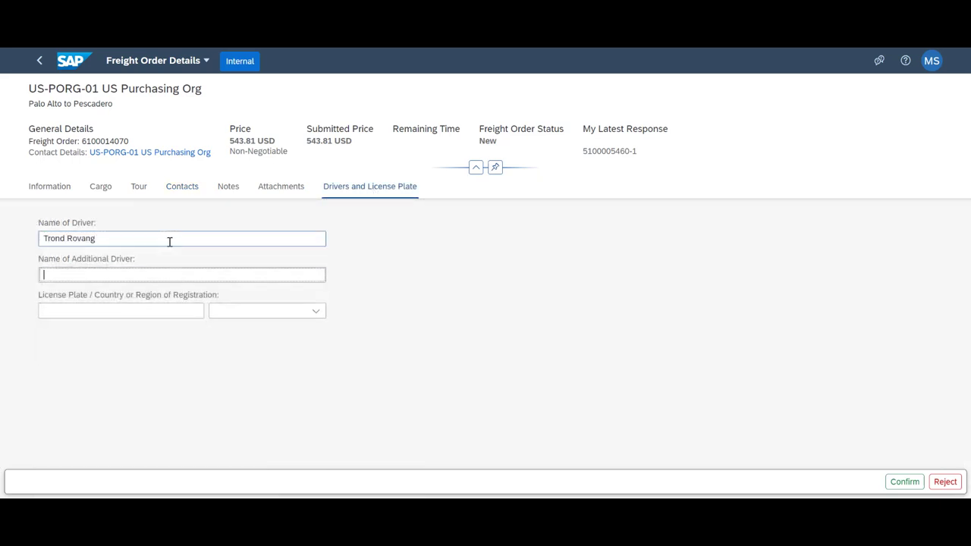
key(Tab)
text(EC12345)
key(Tab)
text(NO)
key(Tab)
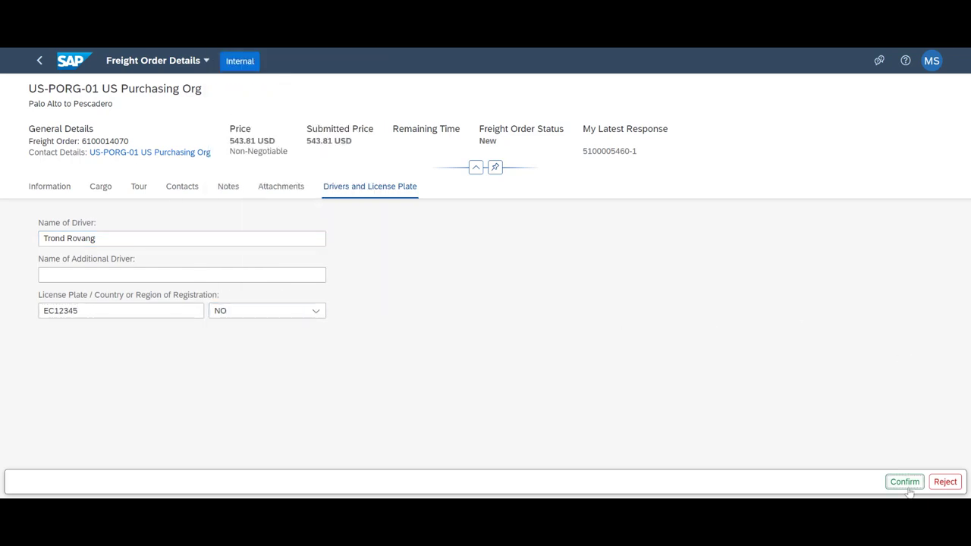
click(898, 485)
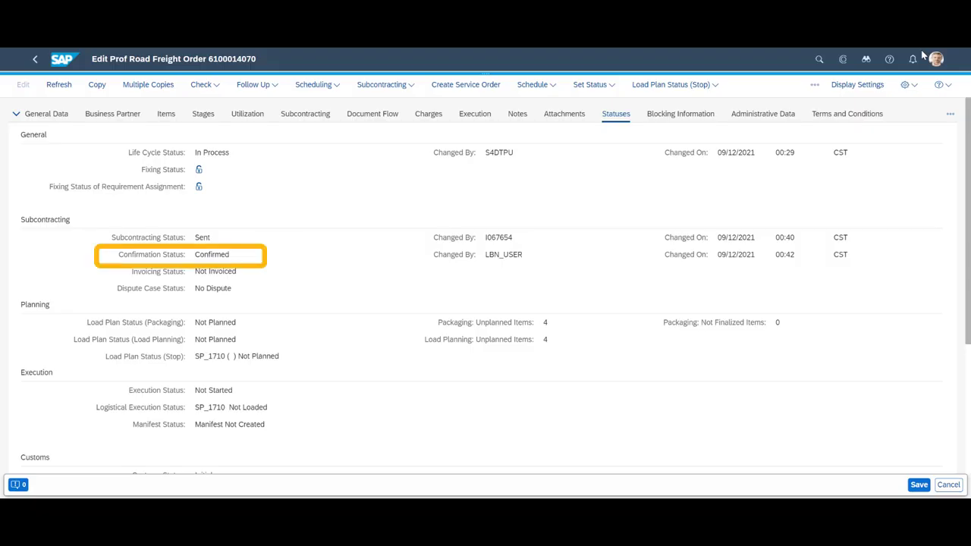
click(254, 84)
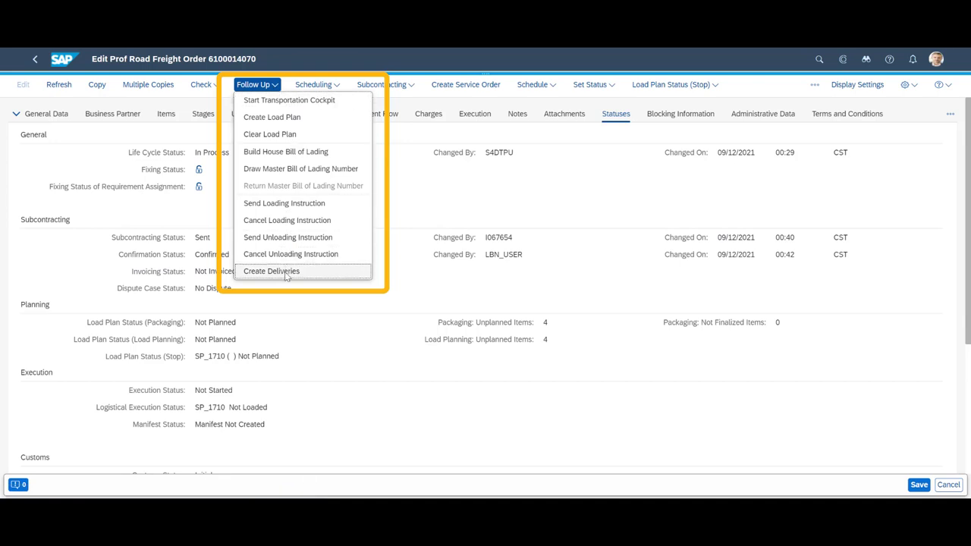
click(273, 271)
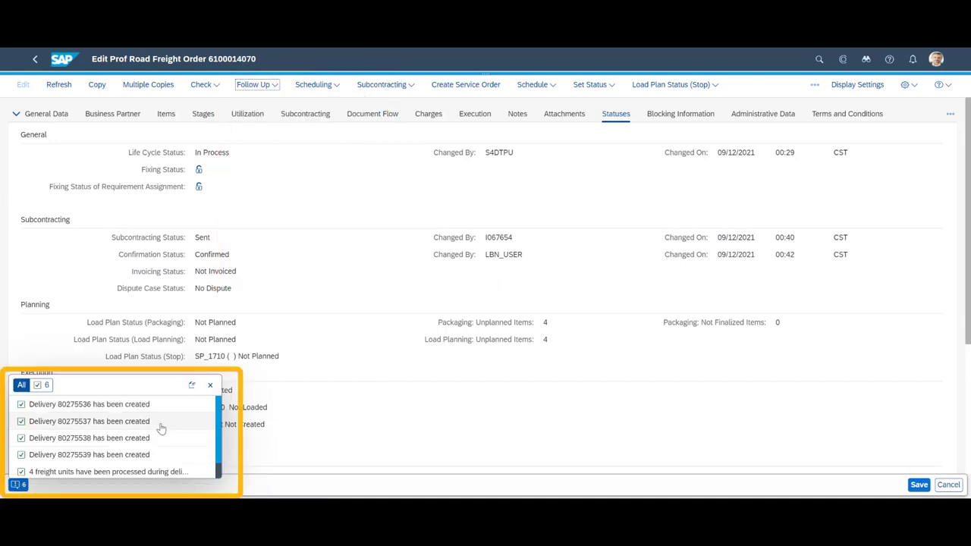
click(210, 384)
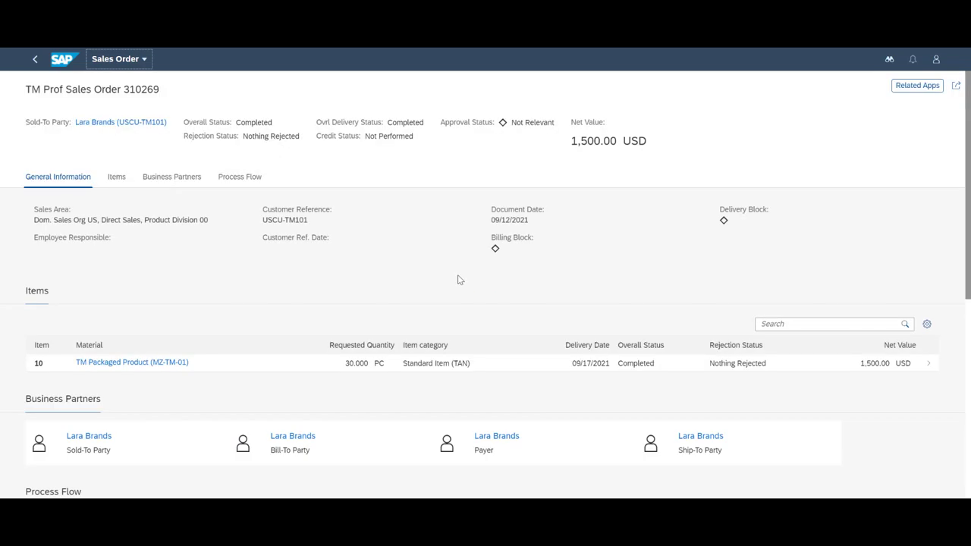
- Review the sales orders' process flow, then open the freight order's Document Flow and enlarge its table
scroll(458, 279, down, 10)
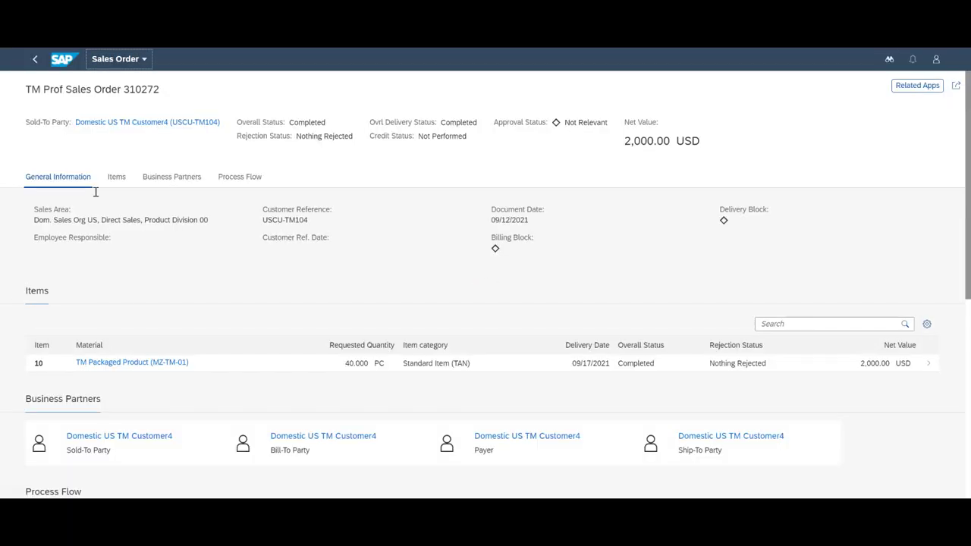
scroll(148, 248, down, 5)
scroll(148, 248, down, 2)
scroll(231, 196, down, 5)
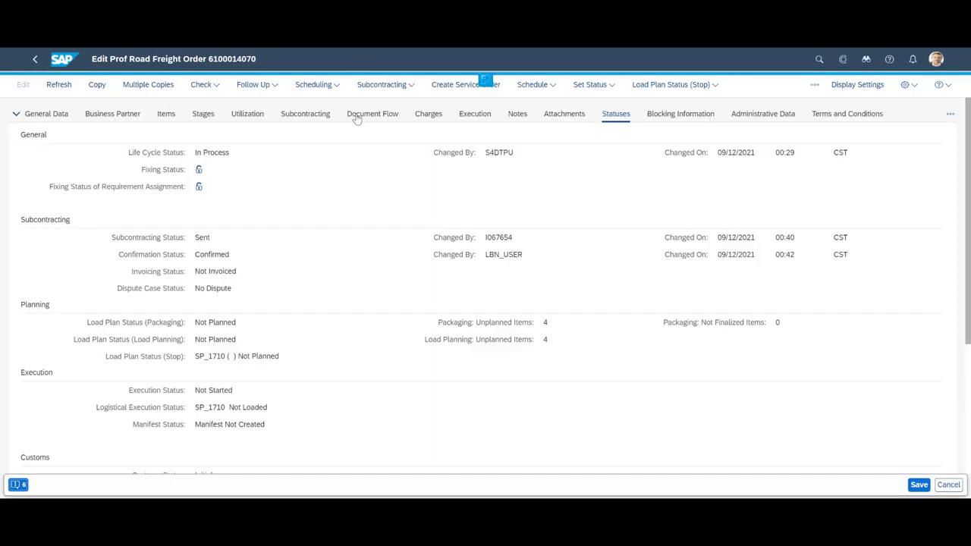
click(357, 118)
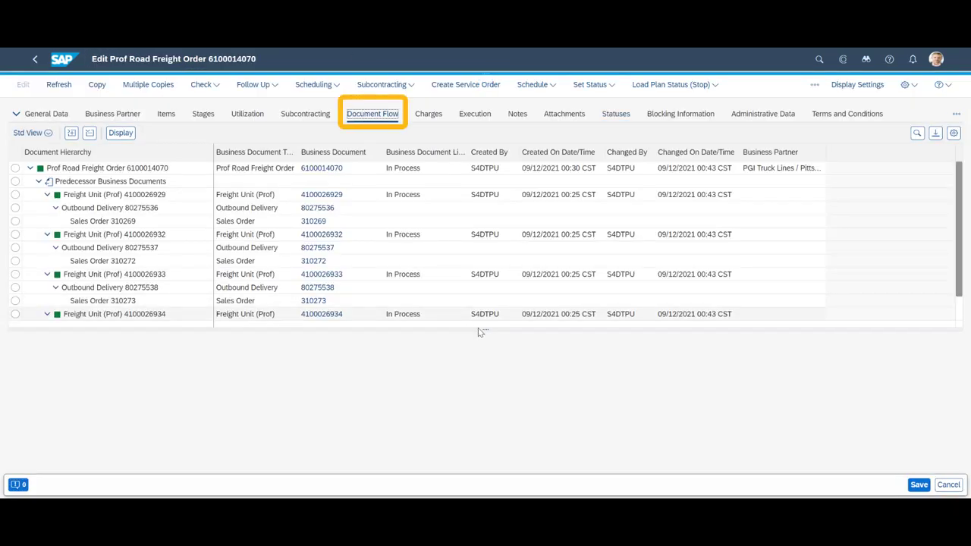
drag(485, 330, 487, 370)
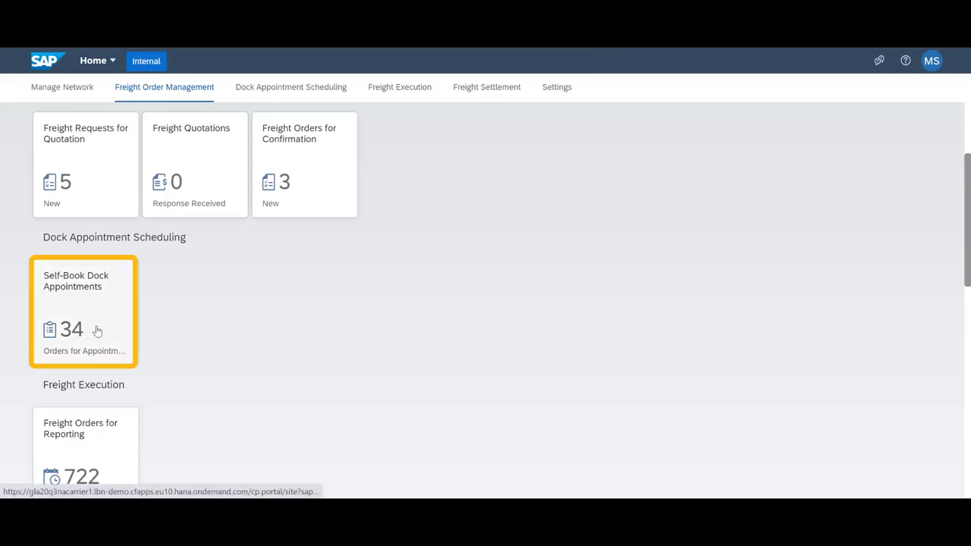
click(97, 330)
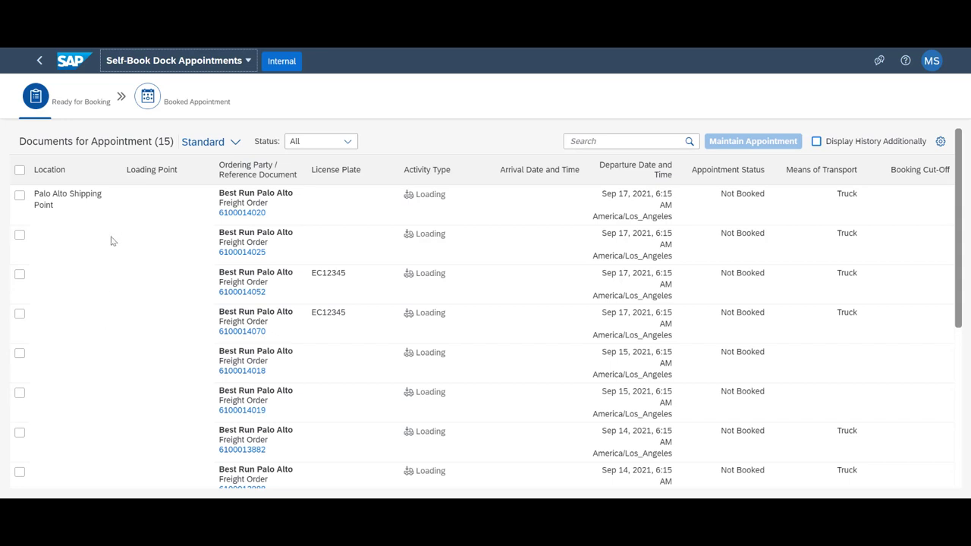
click(20, 314)
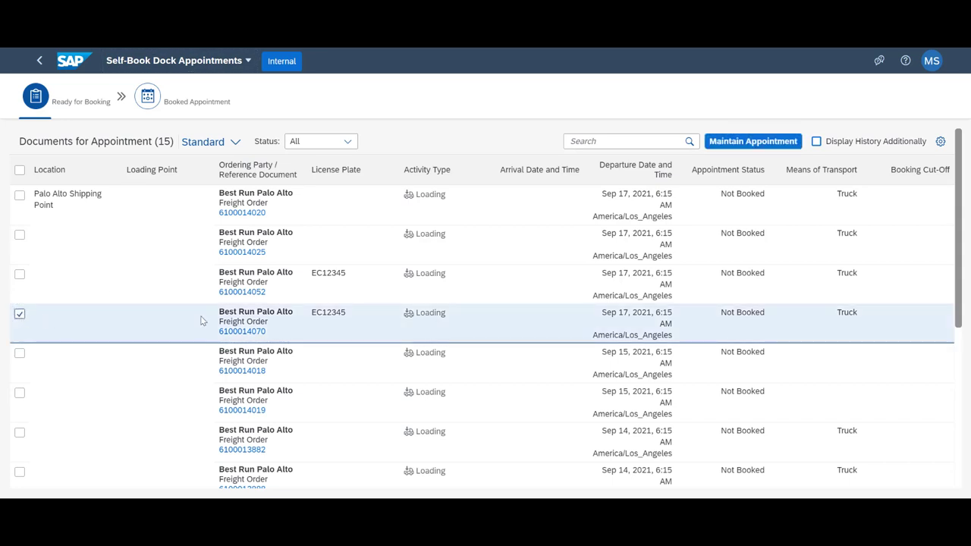
click(766, 144)
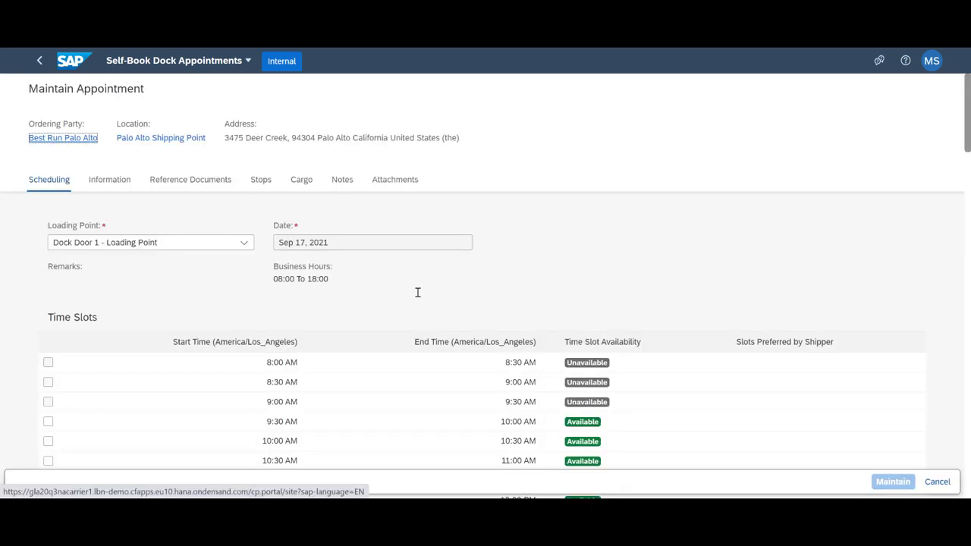
scroll(347, 365, down, 3)
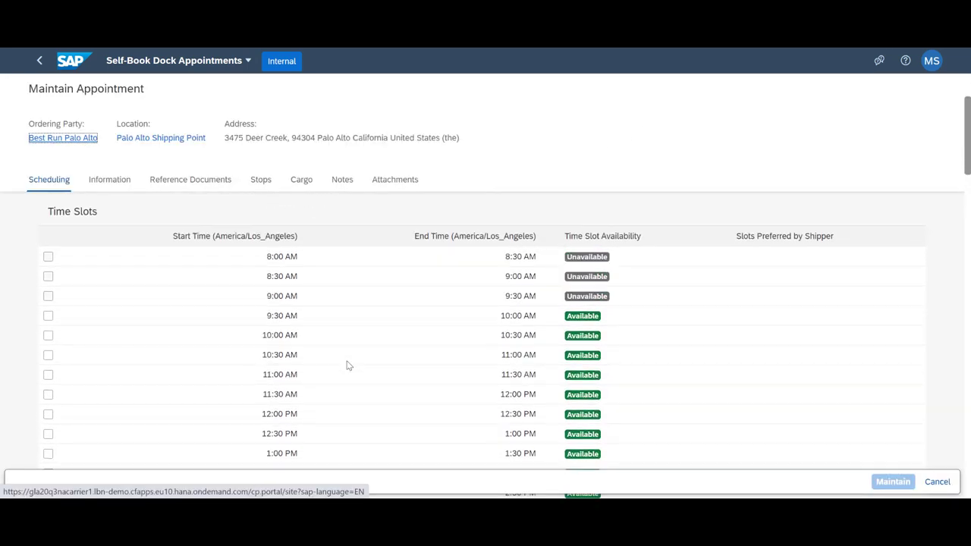
scroll(348, 366, up, 3)
- Book Dock Door 2 at the 8:00 AM slot, creating appointment 12134, and return home
click(231, 243)
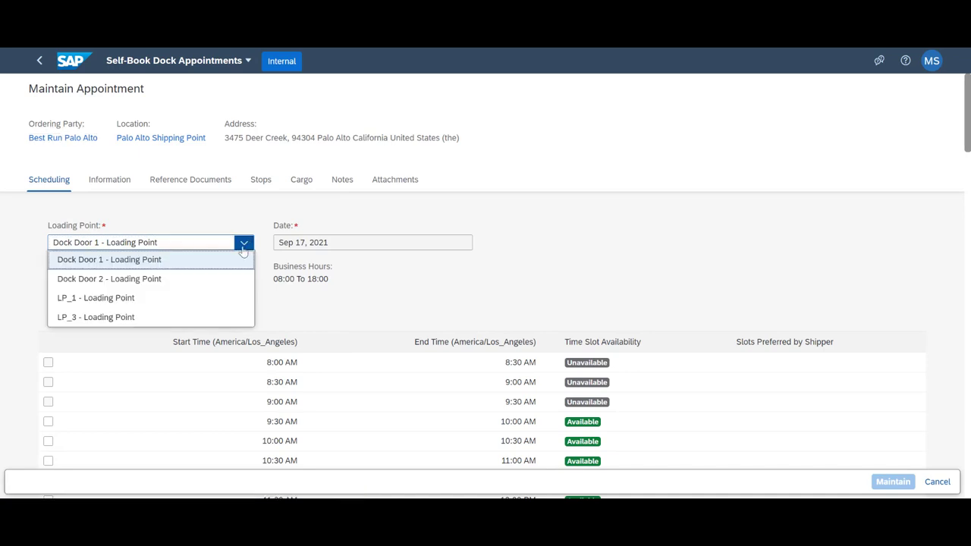
click(145, 302)
click(243, 244)
click(179, 280)
click(48, 363)
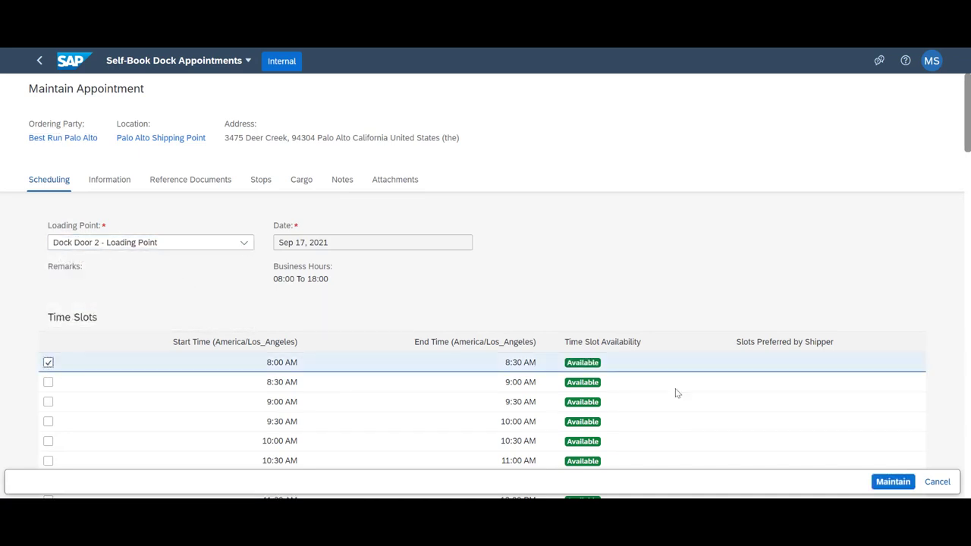
click(885, 483)
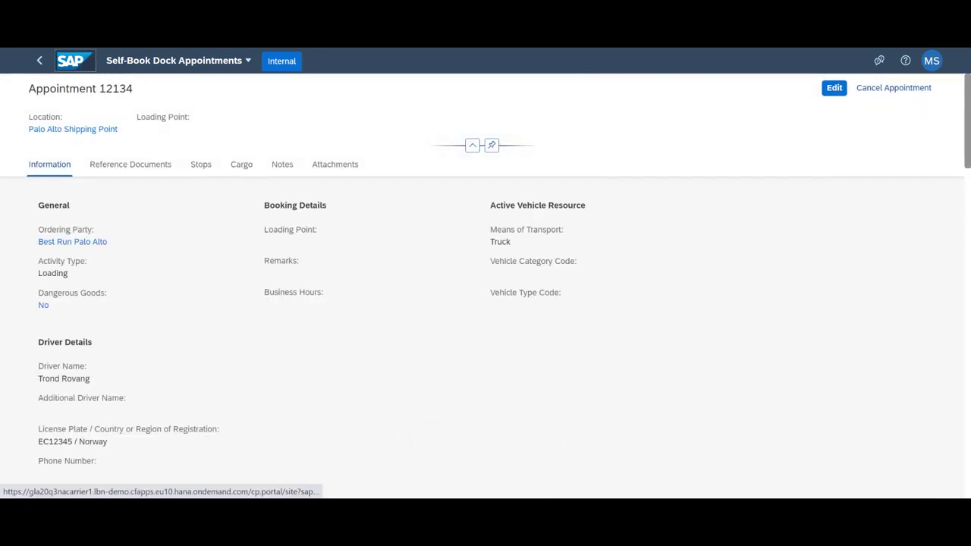
click(73, 60)
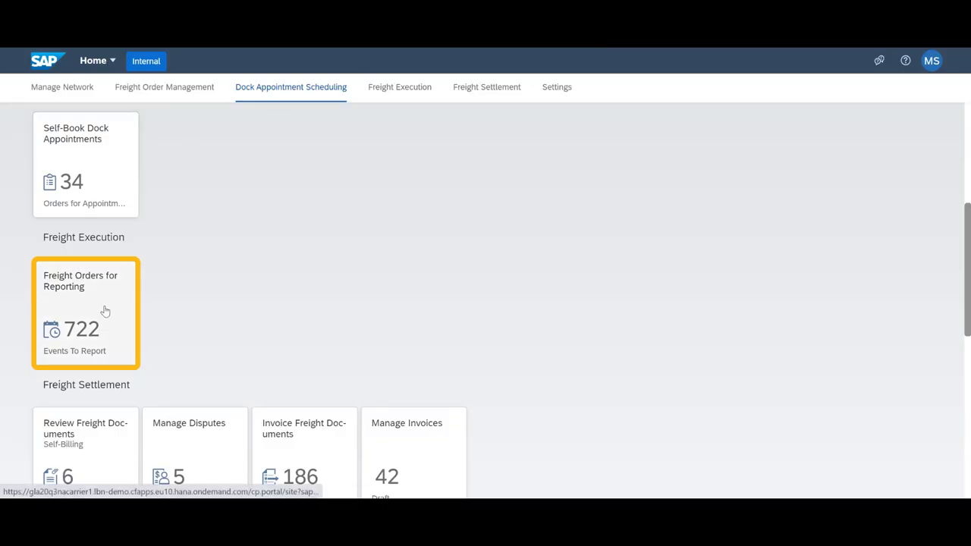
click(102, 310)
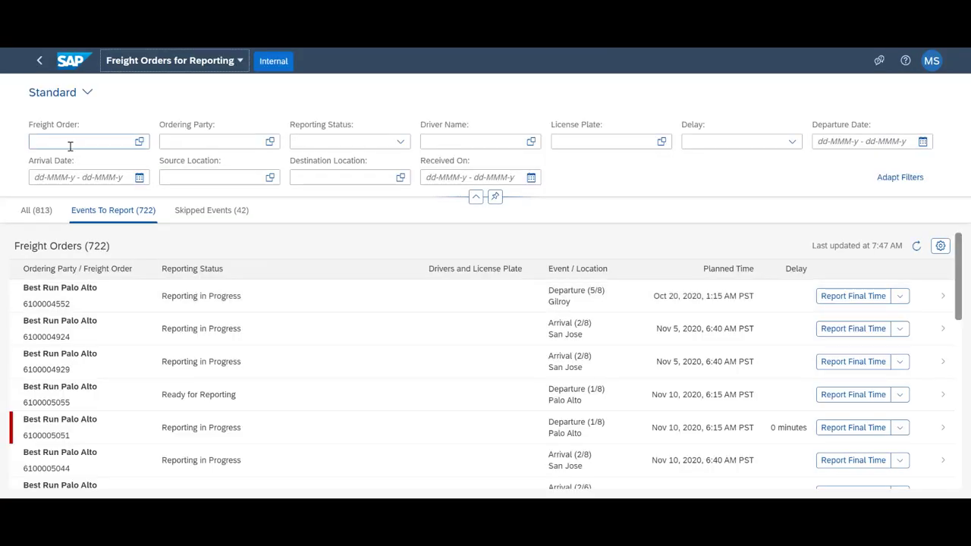
click(70, 145)
text(6100014070)
key(Return)
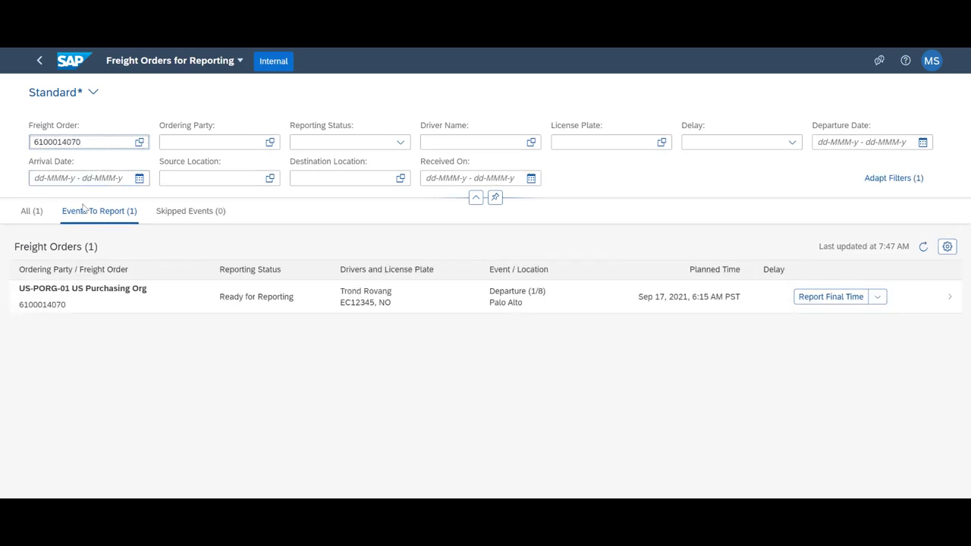
click(78, 305)
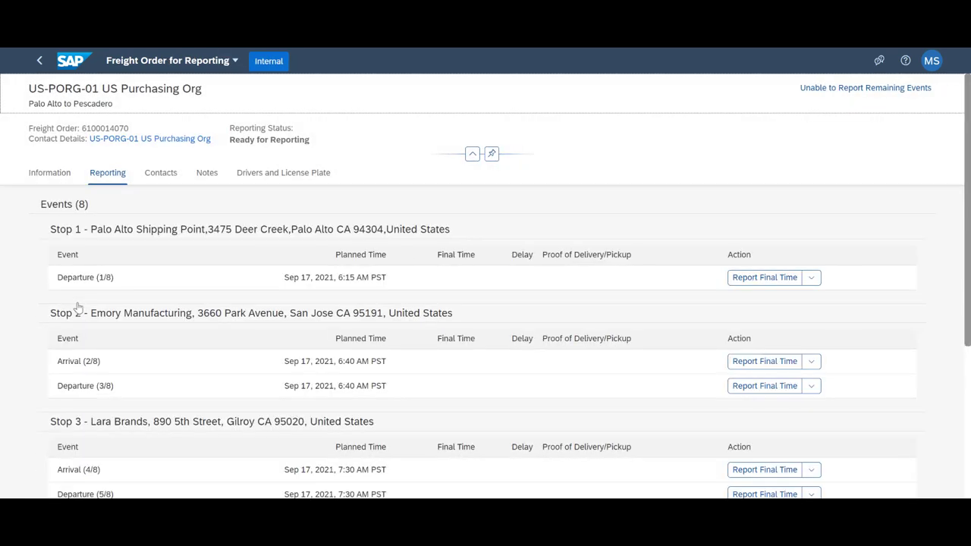
scroll(192, 351, down, 3)
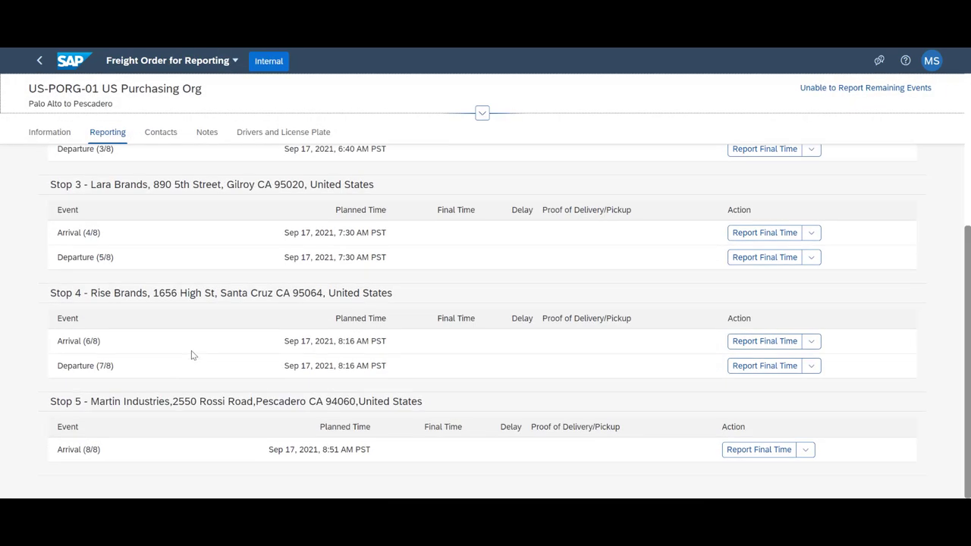
scroll(192, 351, up, 3)
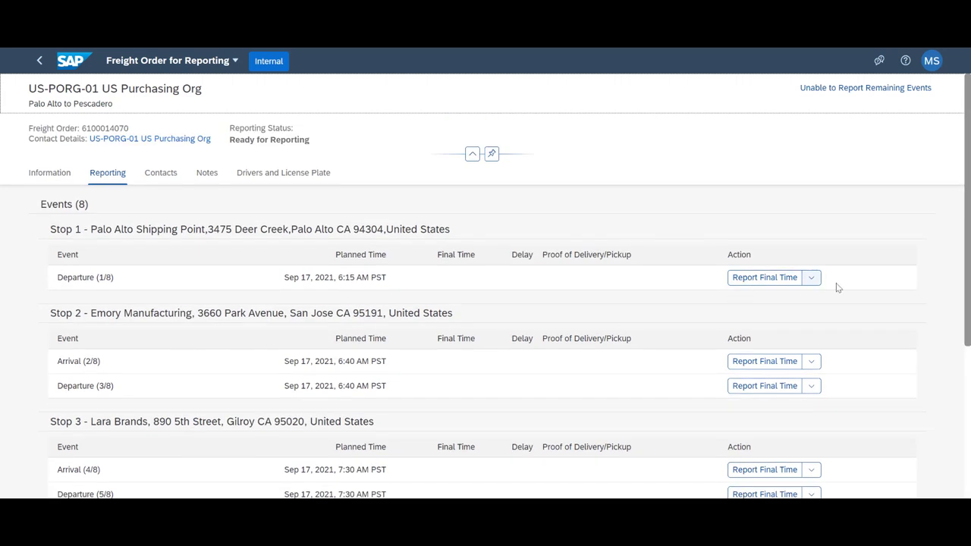
- Report the Stop 1 Palo Alto departure final time as Sep 17, 2021, 6:25 AM
click(817, 280)
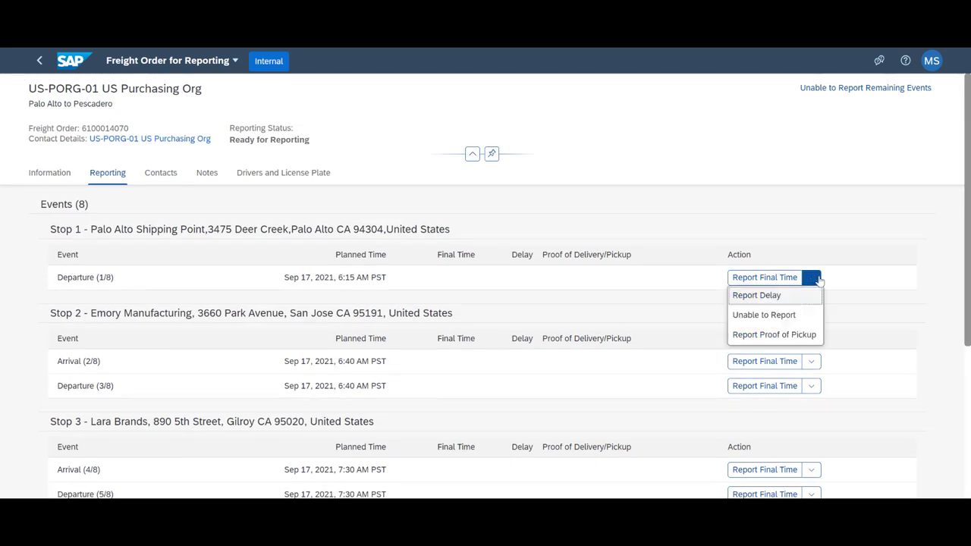
click(766, 279)
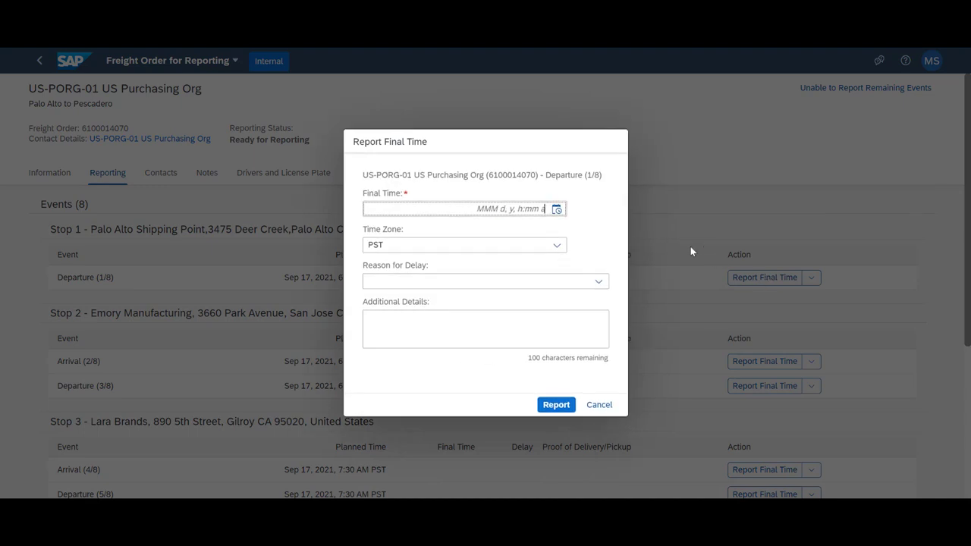
click(558, 210)
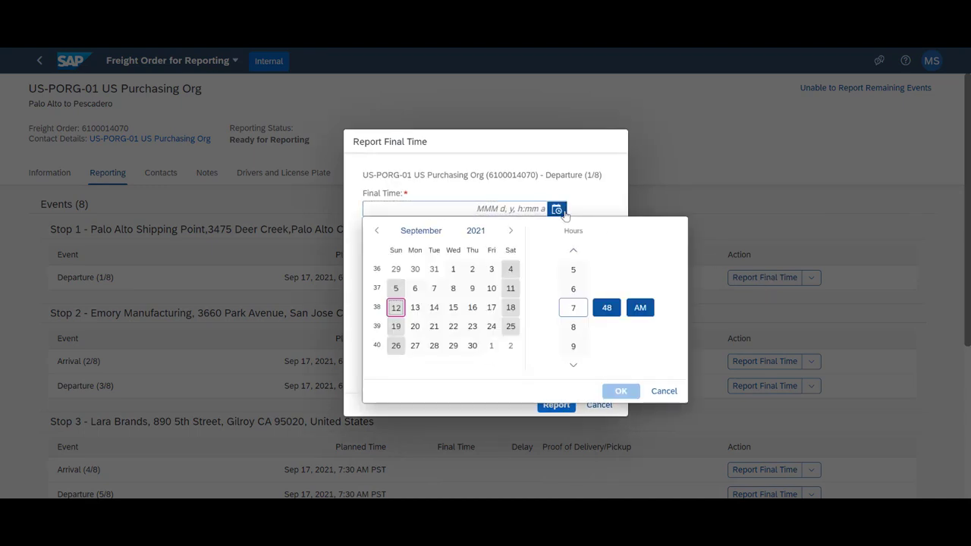
click(491, 308)
click(572, 289)
click(614, 312)
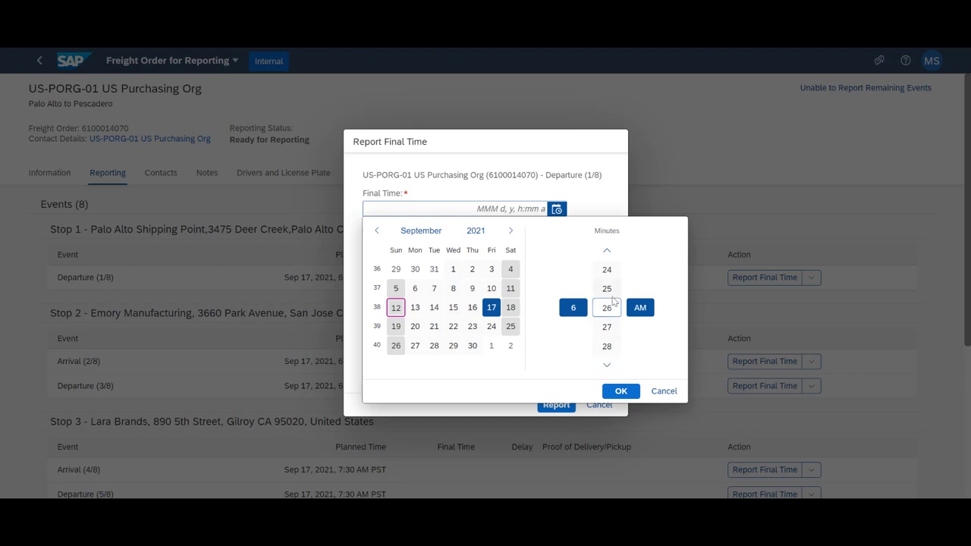
click(612, 295)
click(619, 392)
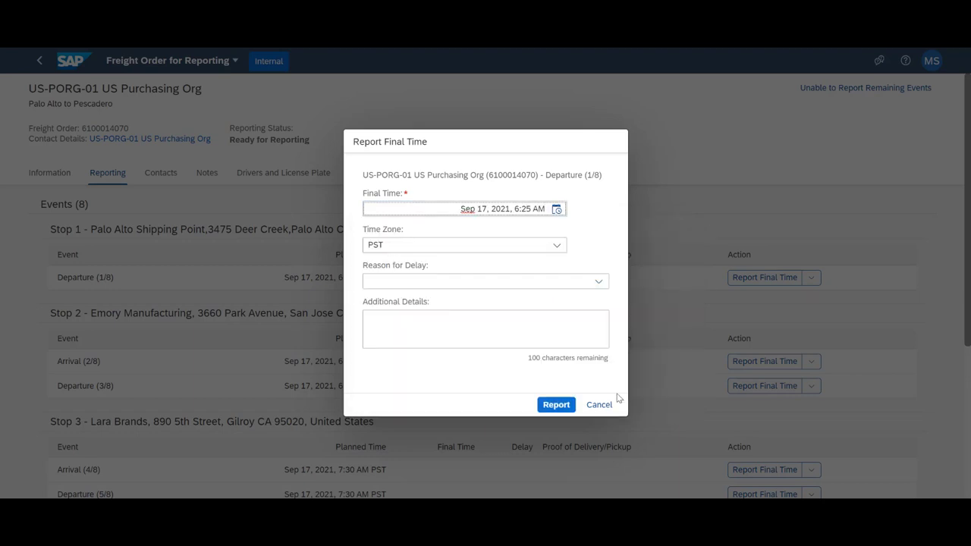
click(563, 405)
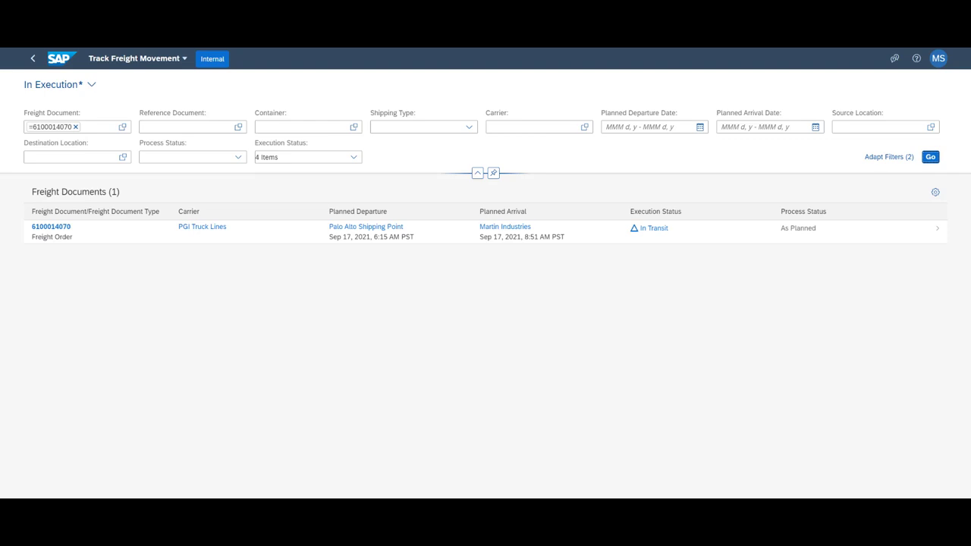
click(237, 231)
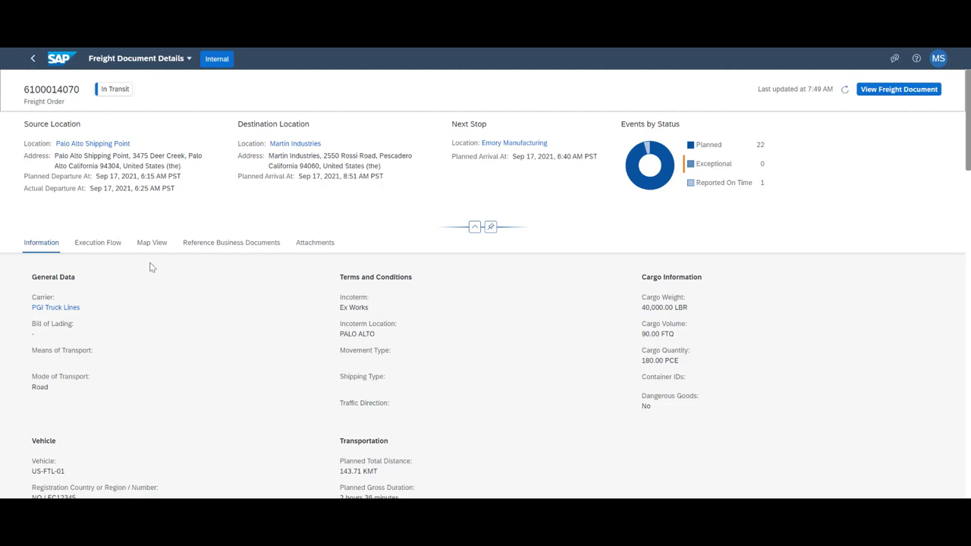
click(101, 242)
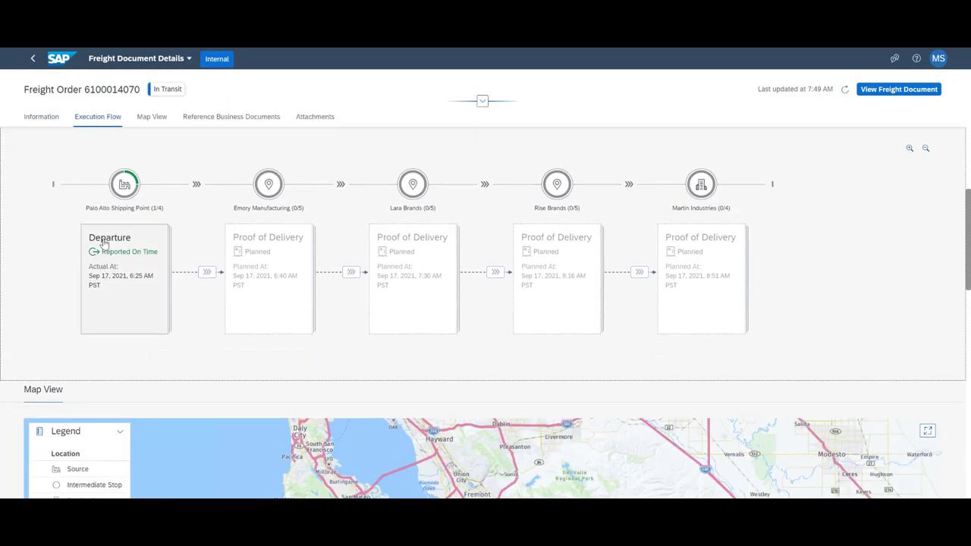
click(151, 119)
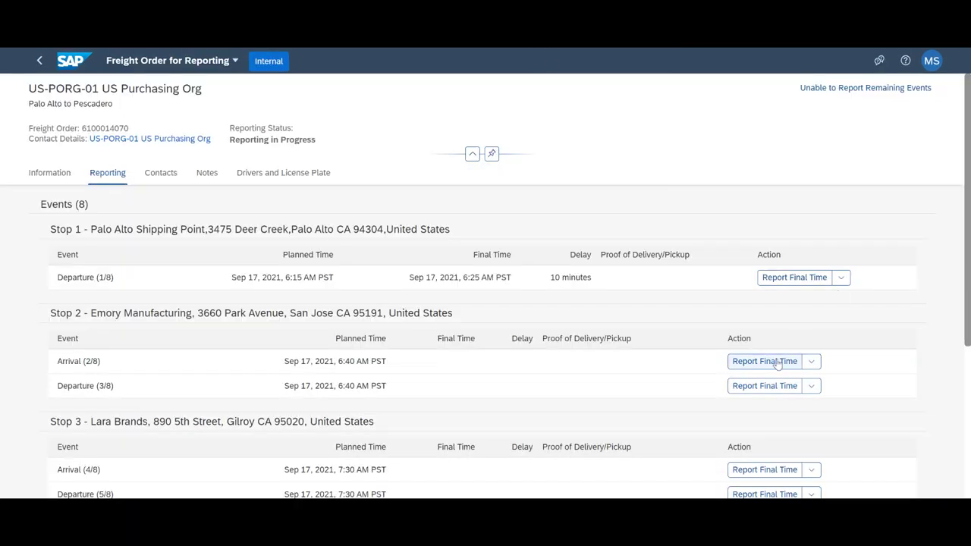
- Report the Arrival (2/8) final time as 6:41 AM and refresh the events
click(773, 361)
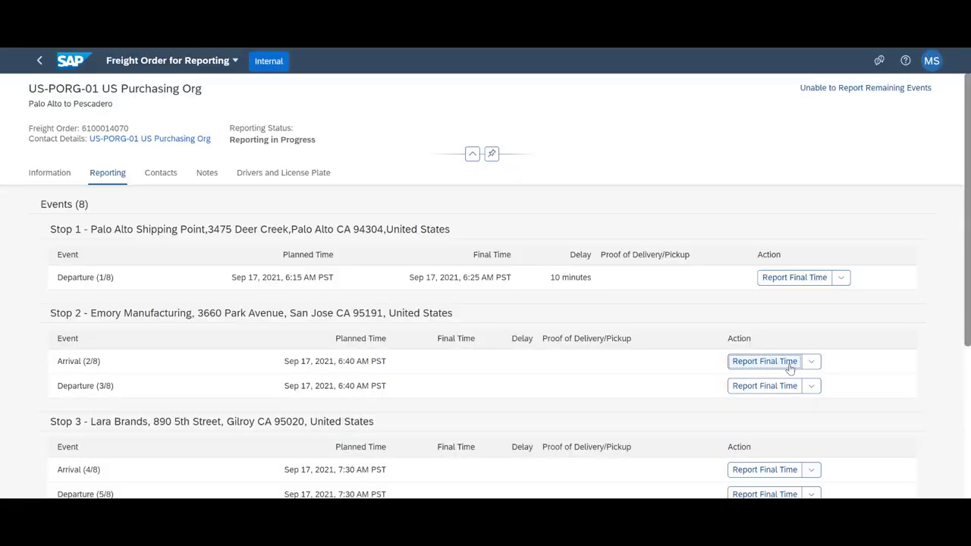
click(790, 367)
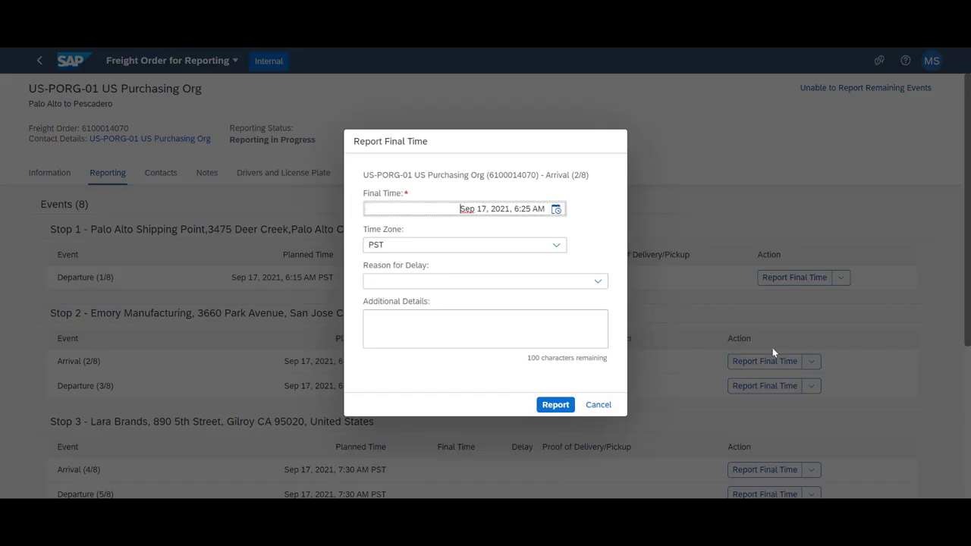
click(556, 209)
click(607, 308)
scroll(611, 349, down, 4)
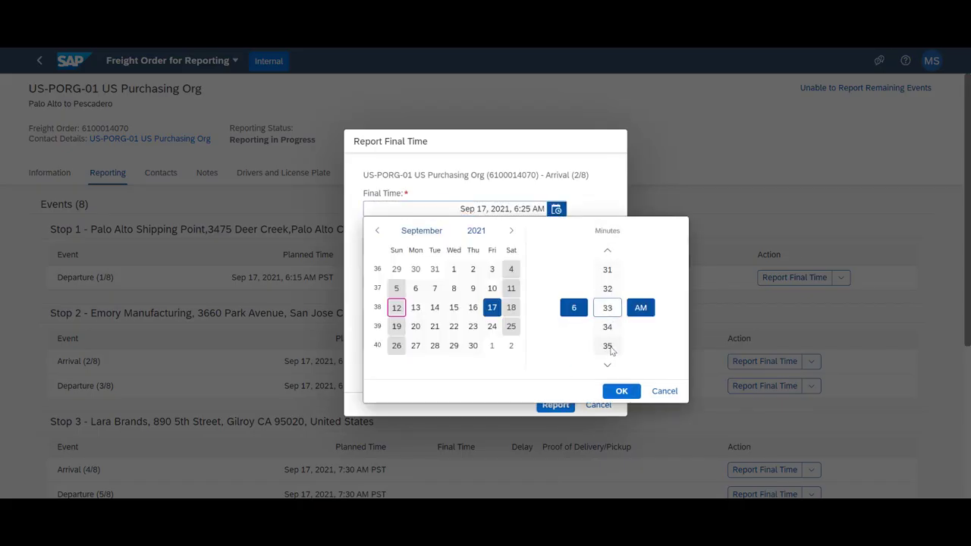
click(621, 391)
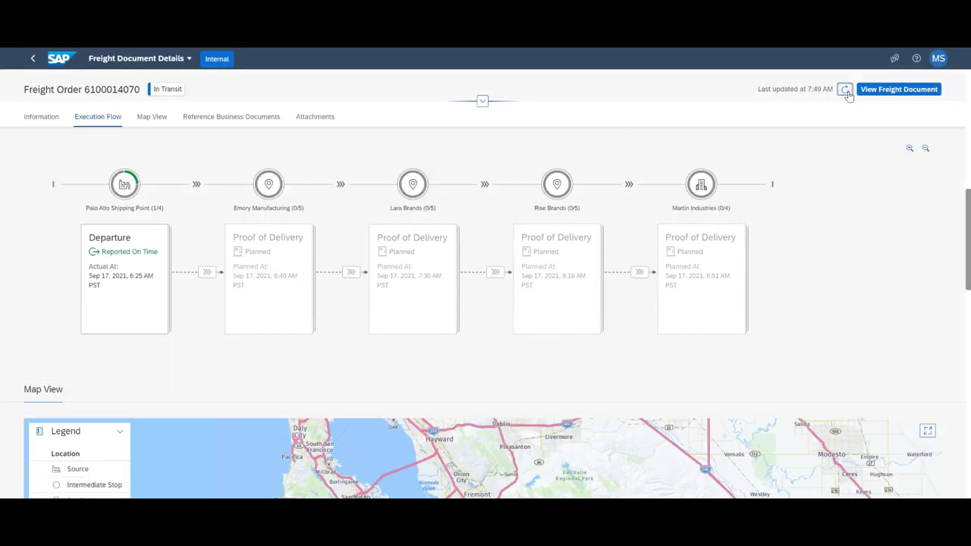
click(845, 90)
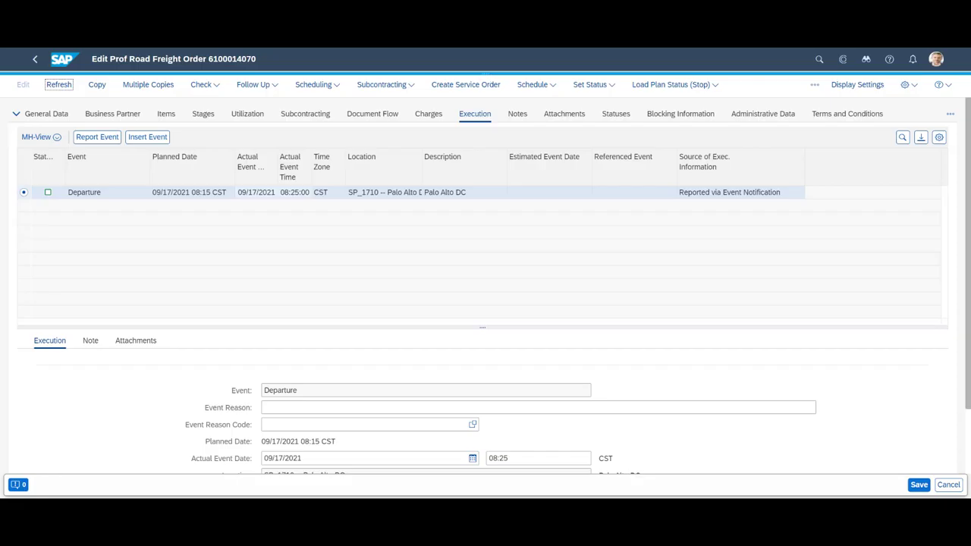
click(67, 89)
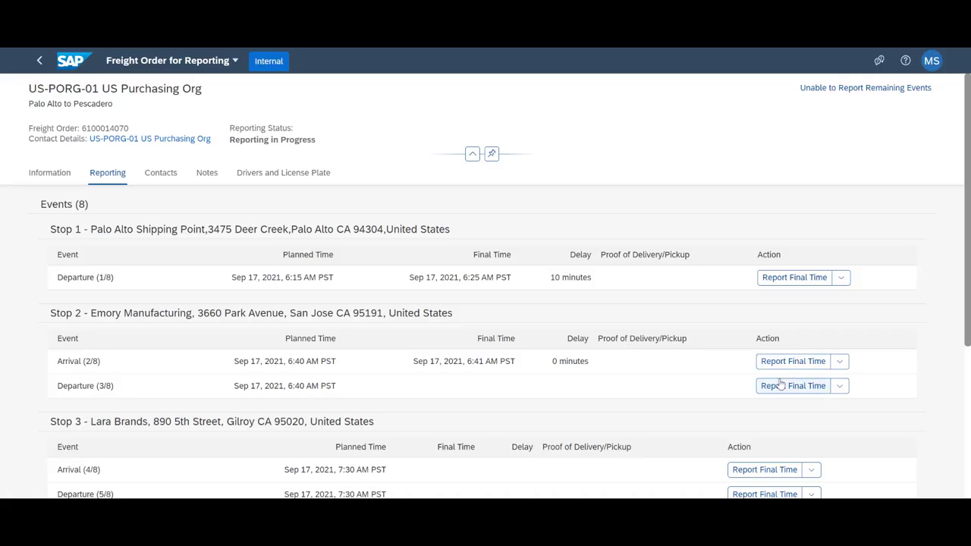
- Report the Departure (3/8) final time as 6:53 AM
click(774, 391)
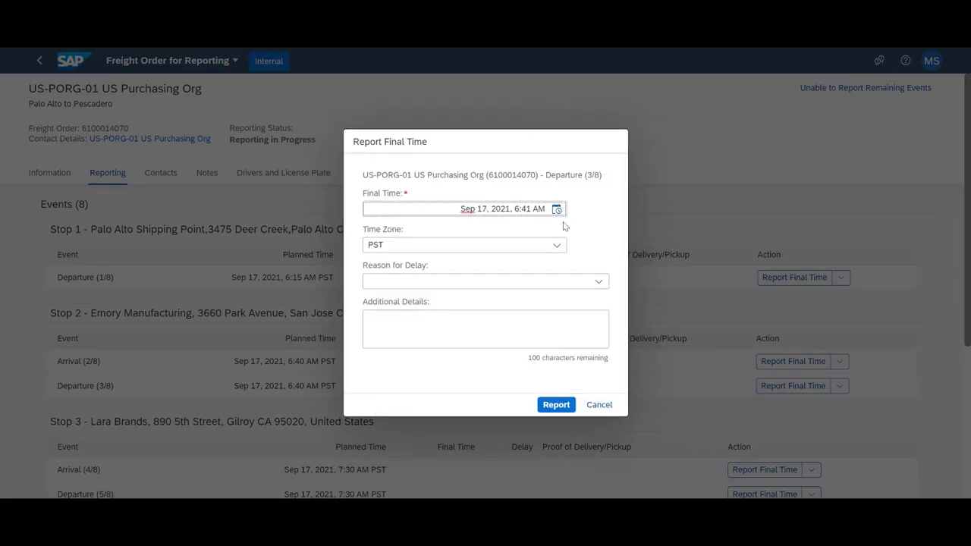
click(558, 209)
click(607, 307)
click(607, 366)
click(609, 366)
click(609, 365)
click(609, 365)
click(621, 391)
click(561, 405)
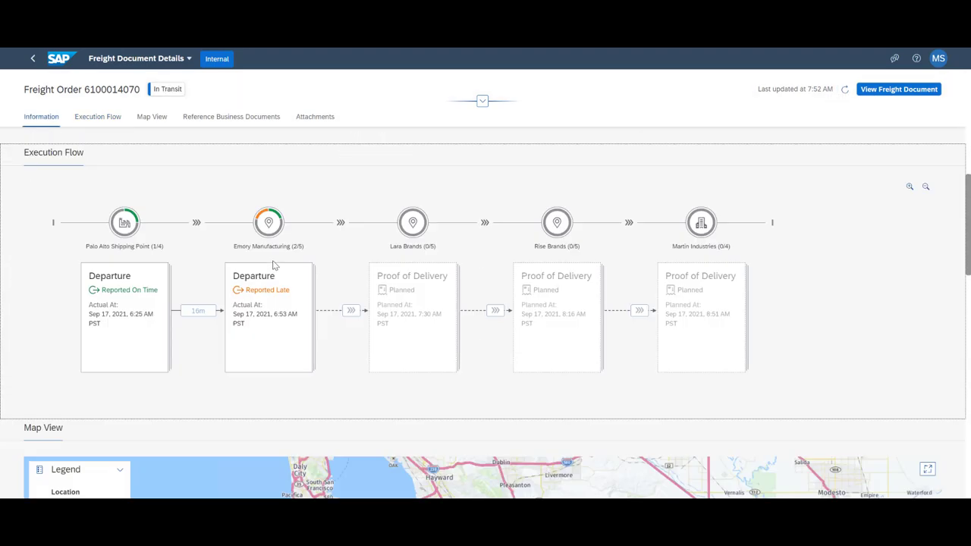
- Report the Arrival (4/8) final time as 7:30 AM
click(152, 117)
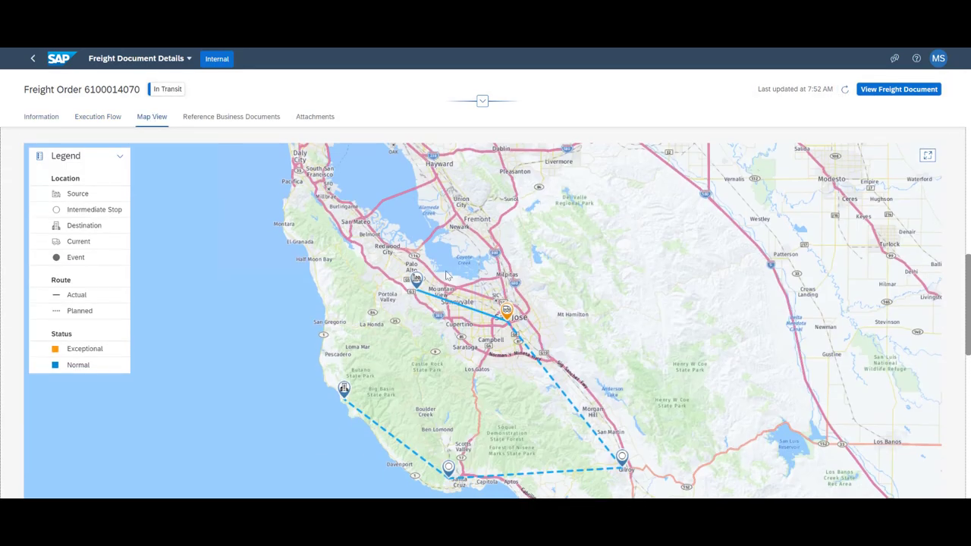
click(98, 117)
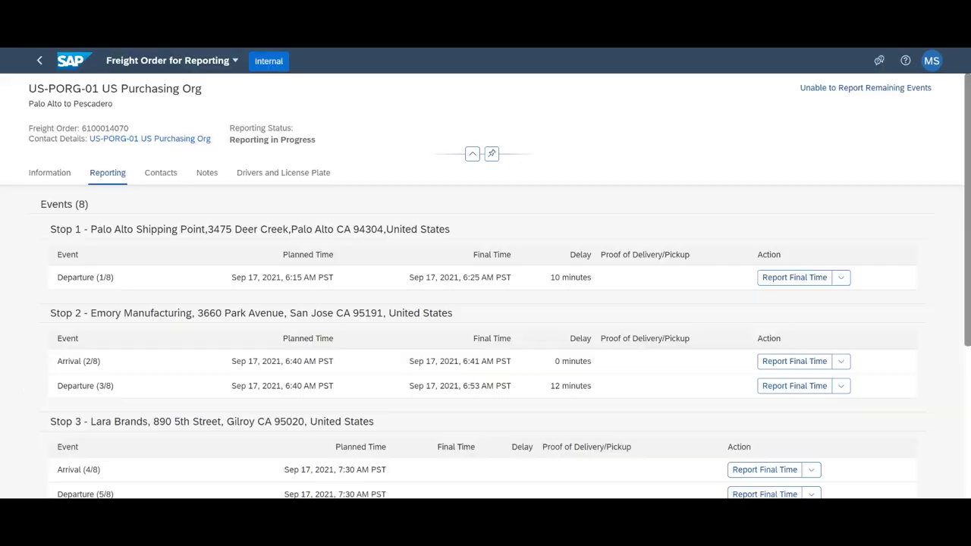
scroll(794, 353, down, 4)
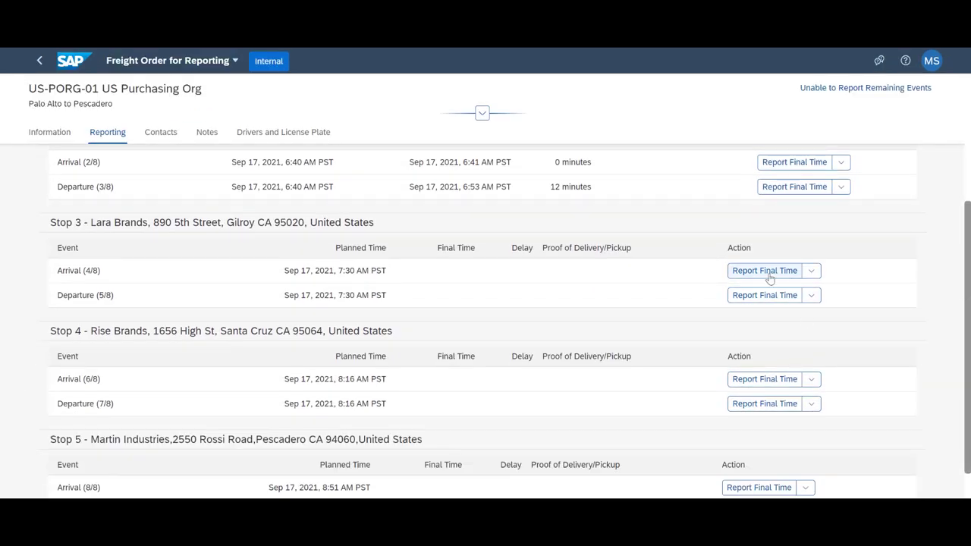
click(766, 272)
click(597, 403)
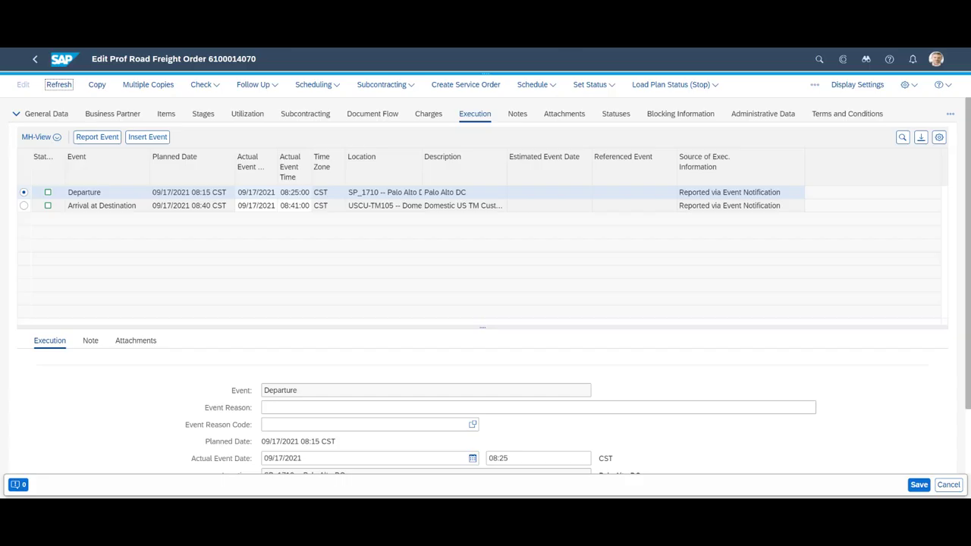
click(58, 85)
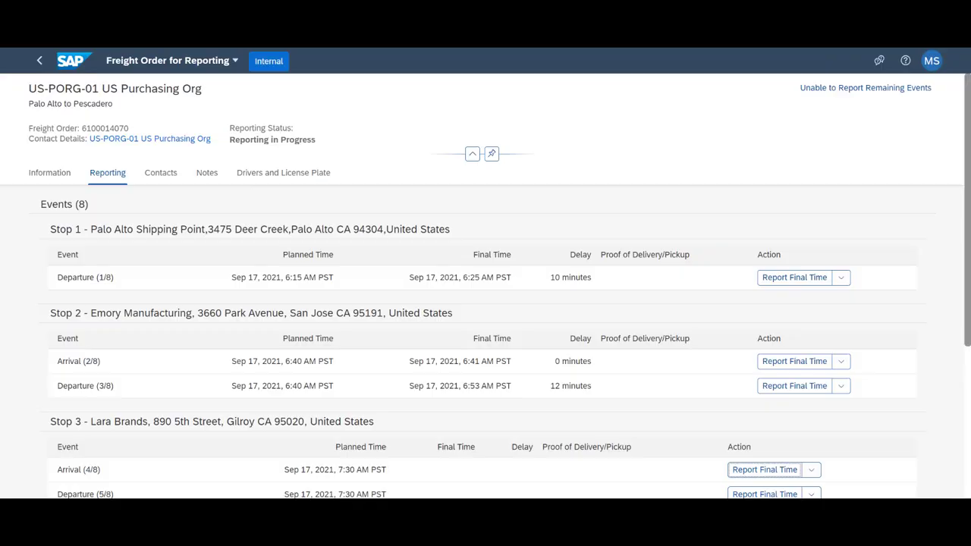
scroll(742, 333, down, 3)
click(742, 335)
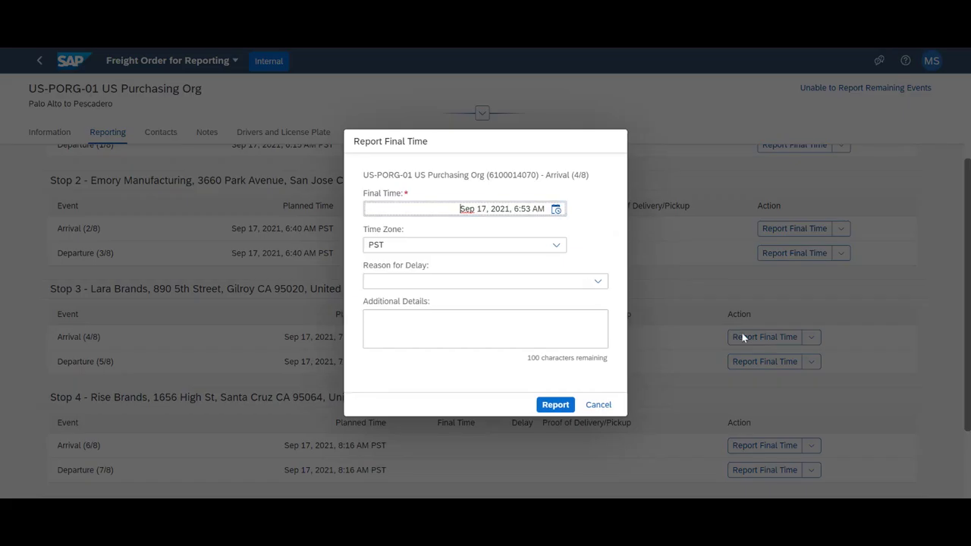
click(556, 209)
click(573, 319)
scroll(607, 307, up, 8)
click(621, 391)
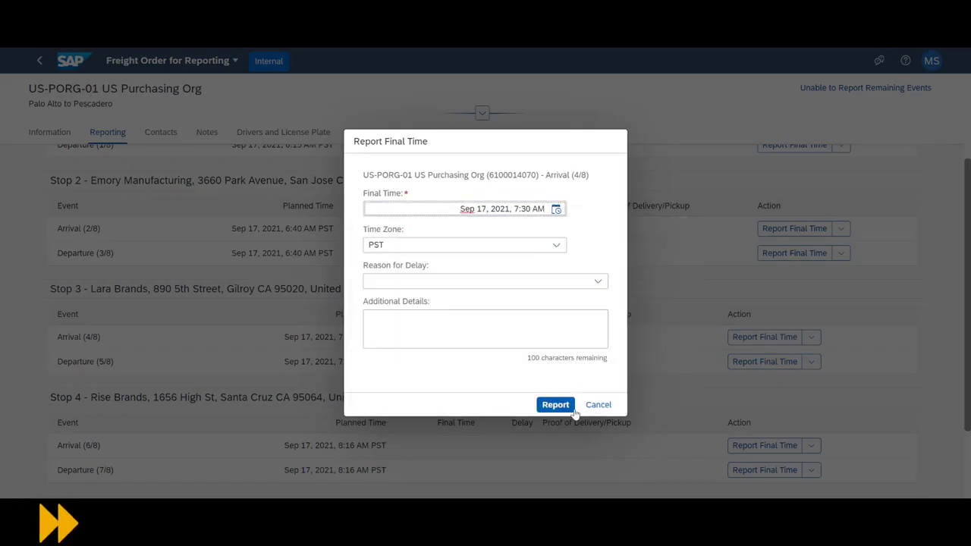
click(555, 405)
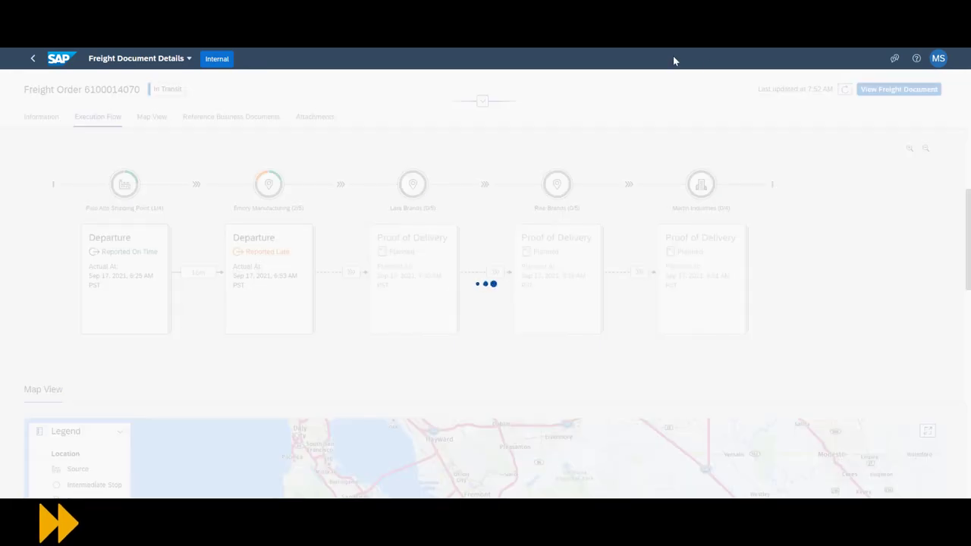
- Report the Departure (5/8) final time as 7:34 AM
scroll(445, 310, down, 10)
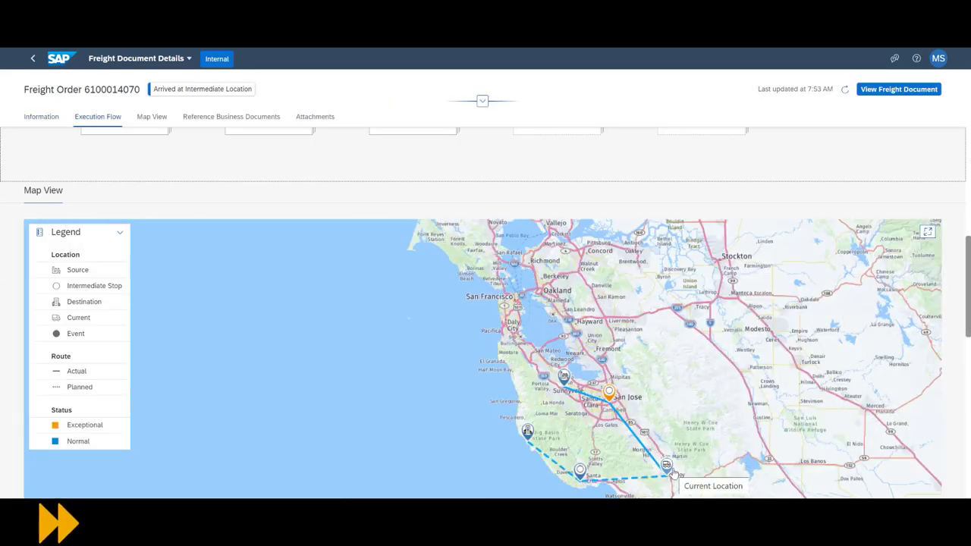
click(112, 120)
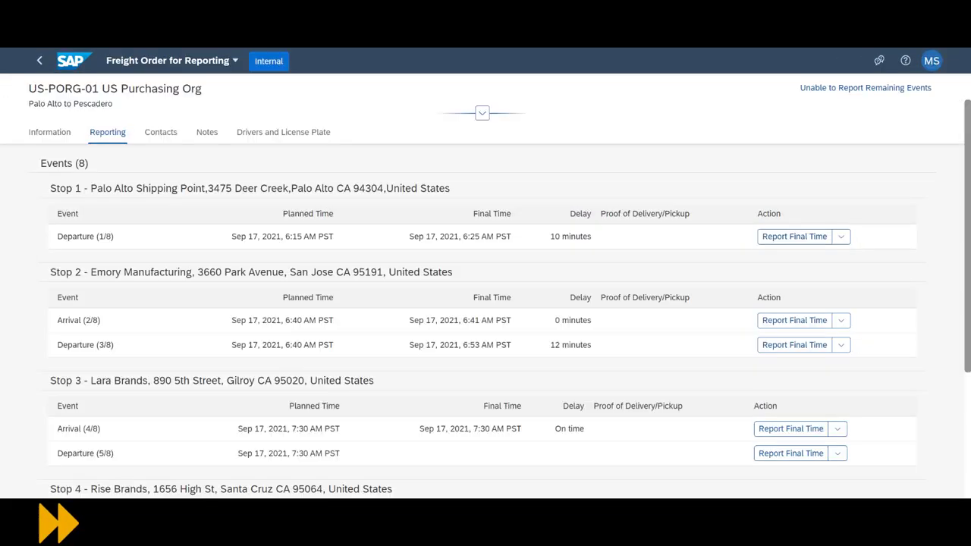
click(796, 453)
click(557, 209)
click(607, 305)
click(620, 389)
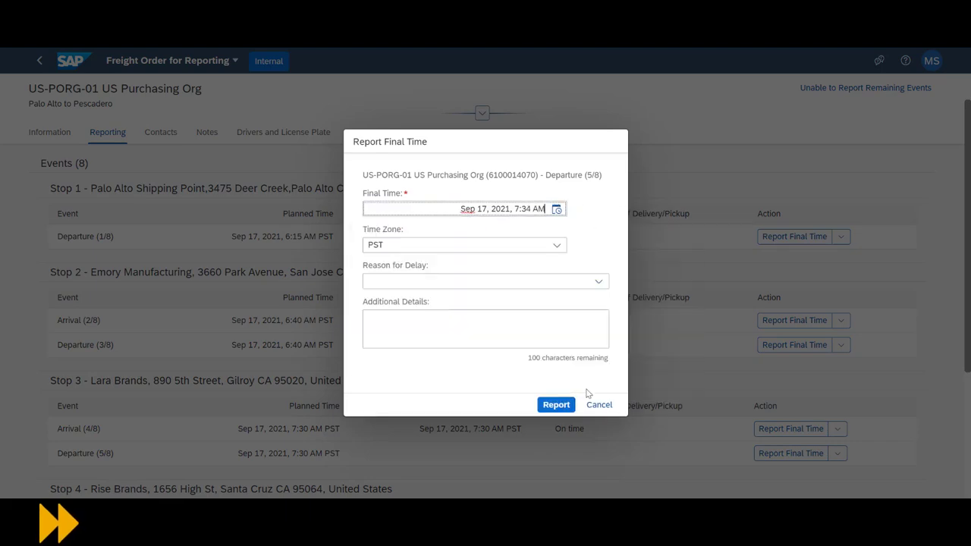
click(556, 405)
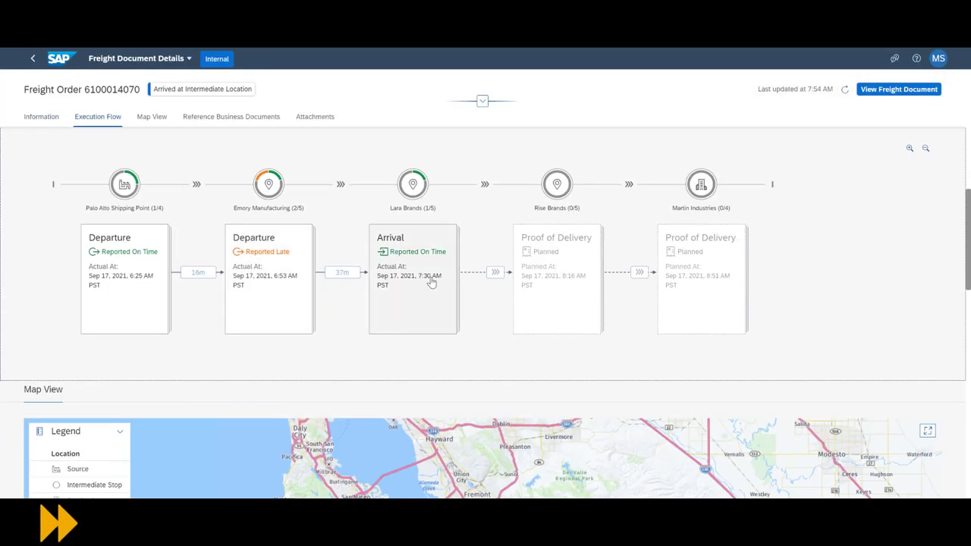
- Report the Arrival (6/8) final time with adjusted minutes and refresh the details
click(152, 116)
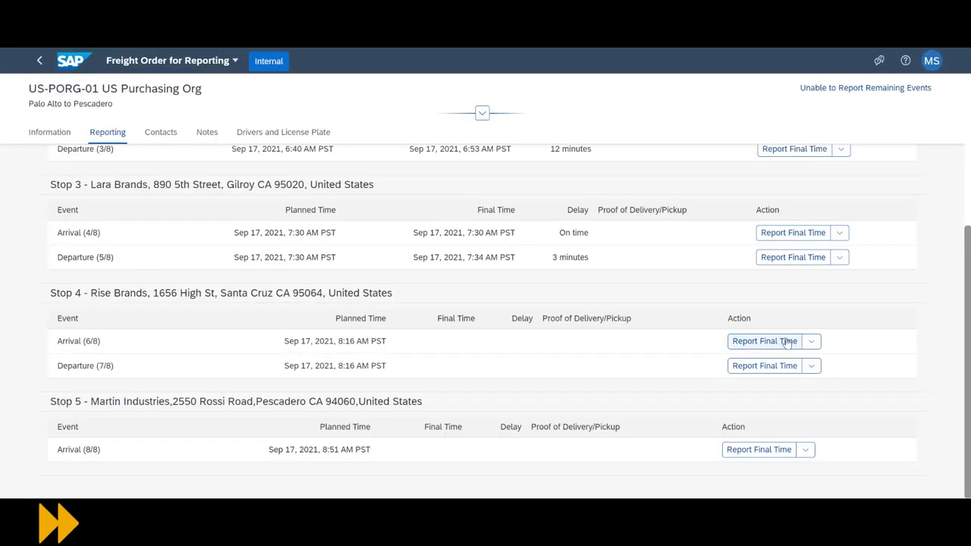
click(766, 341)
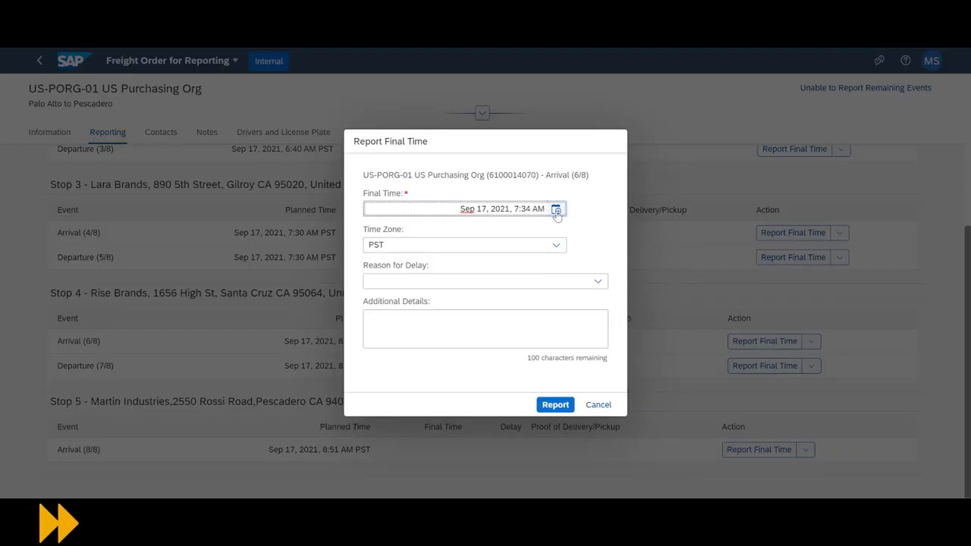
click(557, 209)
click(607, 251)
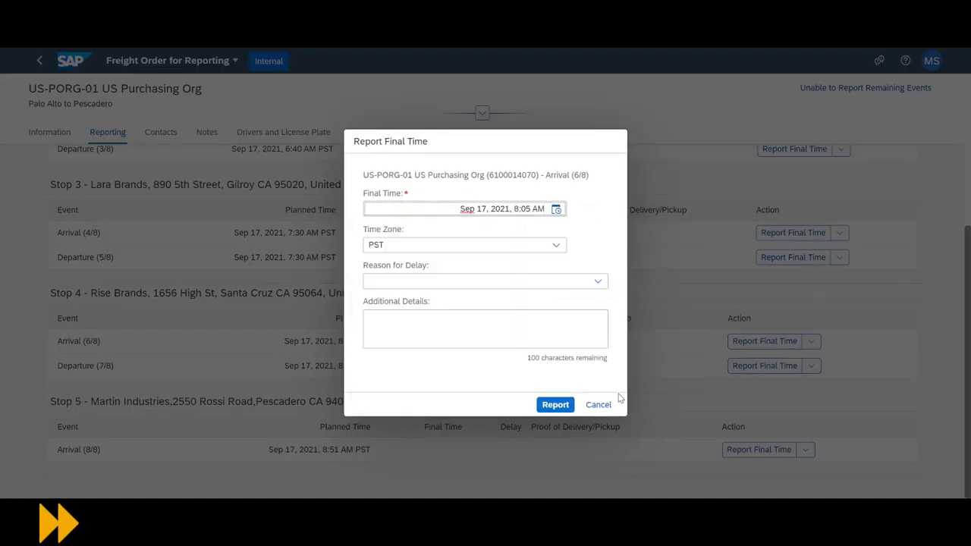
click(555, 404)
scroll(485, 303, down, 5)
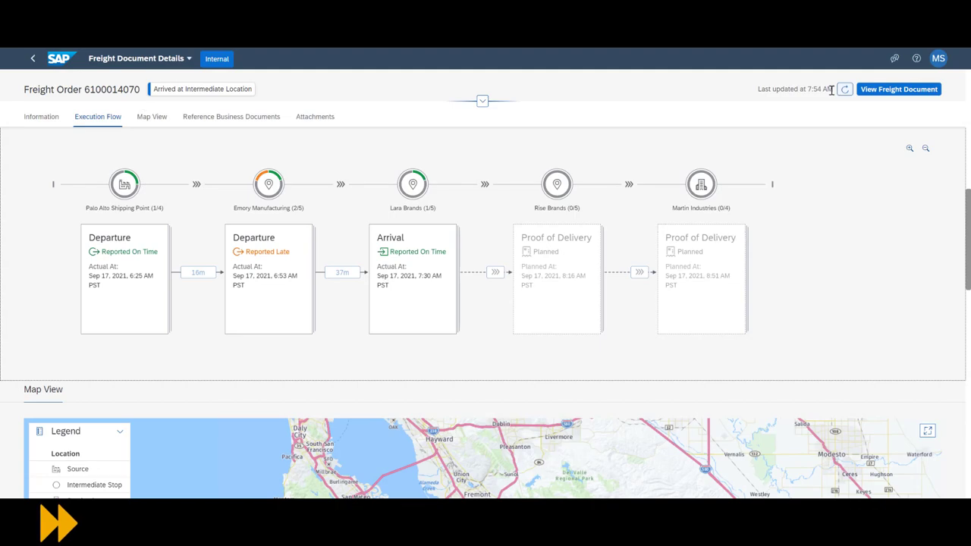
click(843, 89)
- Report the stop 4 departure final time with the hour set to 8
click(97, 116)
scroll(96, 123, down, 3)
scroll(96, 123, up, 3)
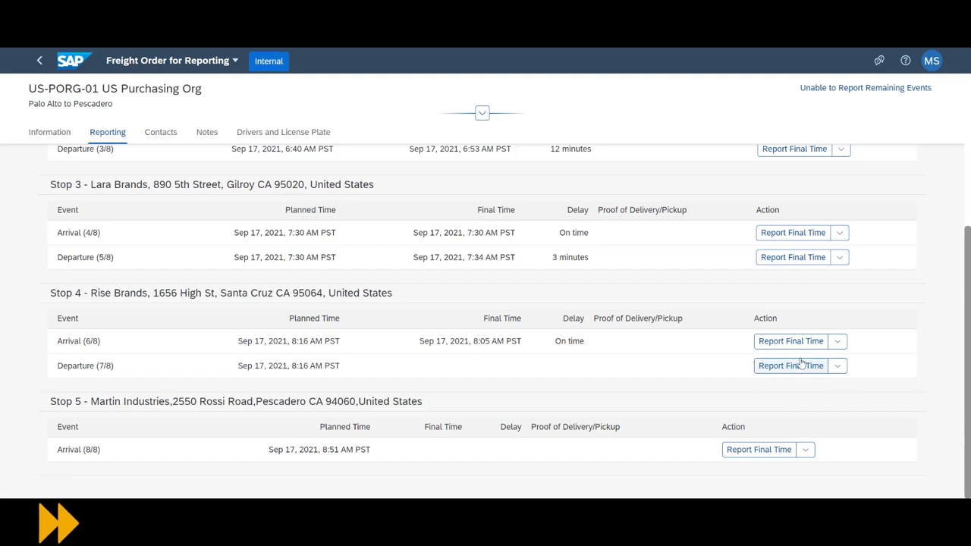
click(801, 367)
click(556, 208)
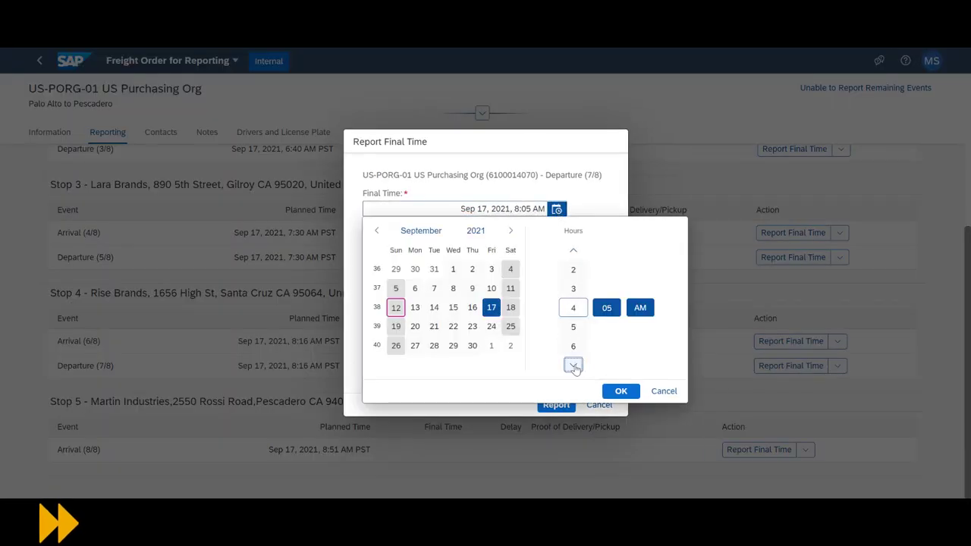
click(607, 366)
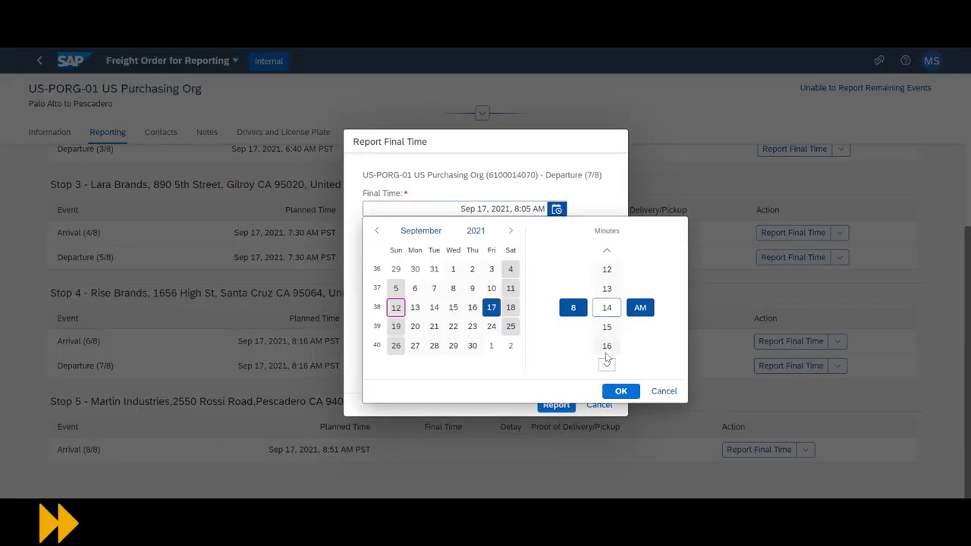
click(620, 390)
click(559, 403)
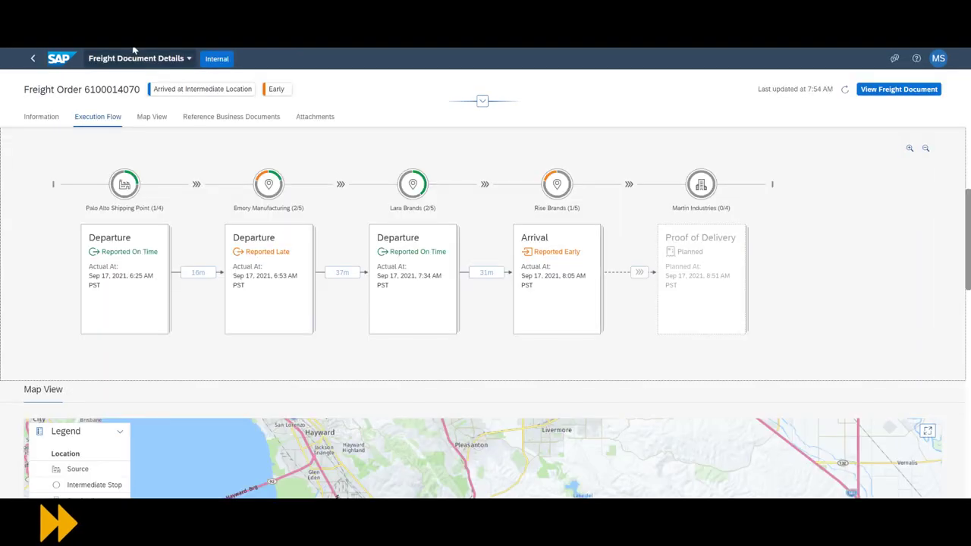
- Report the final arrival at Pescadero as 8:51 AM and refresh the details
click(846, 90)
scroll(364, 294, down, 10)
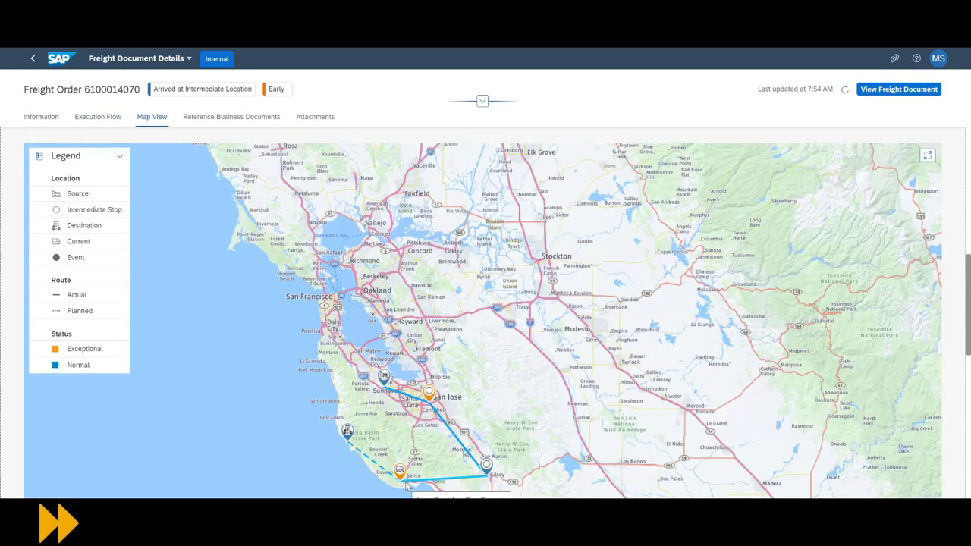
scroll(406, 487, up, 5)
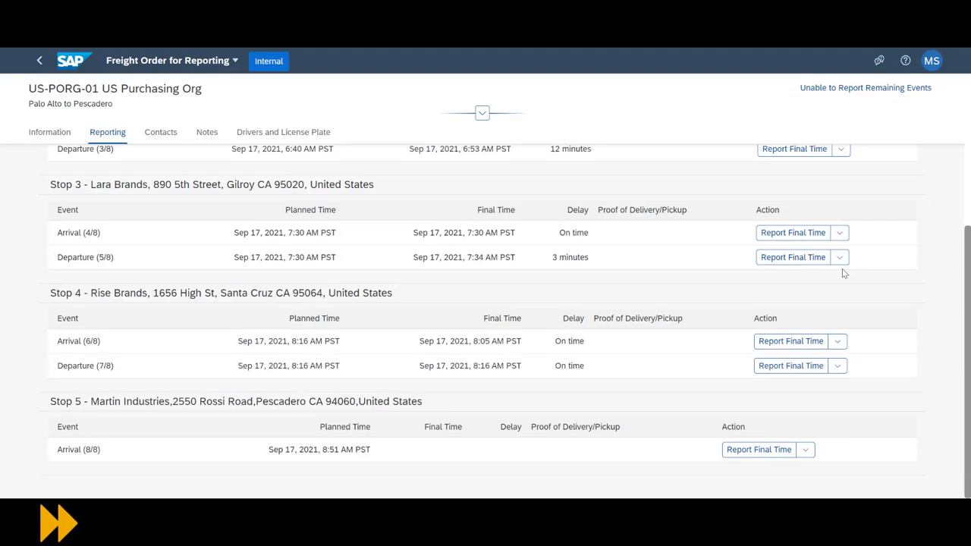
click(755, 448)
click(556, 208)
click(607, 307)
scroll(609, 356, down, 20)
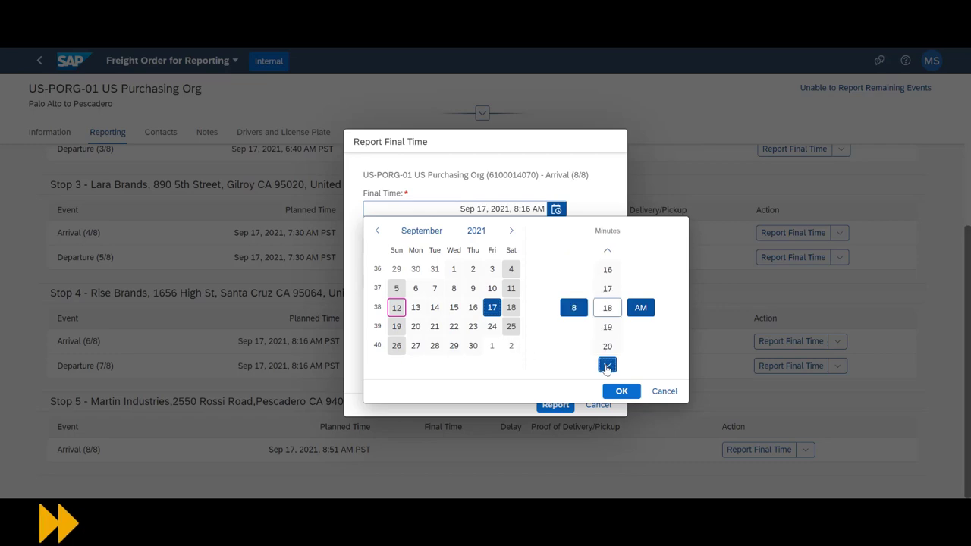
click(621, 391)
click(569, 404)
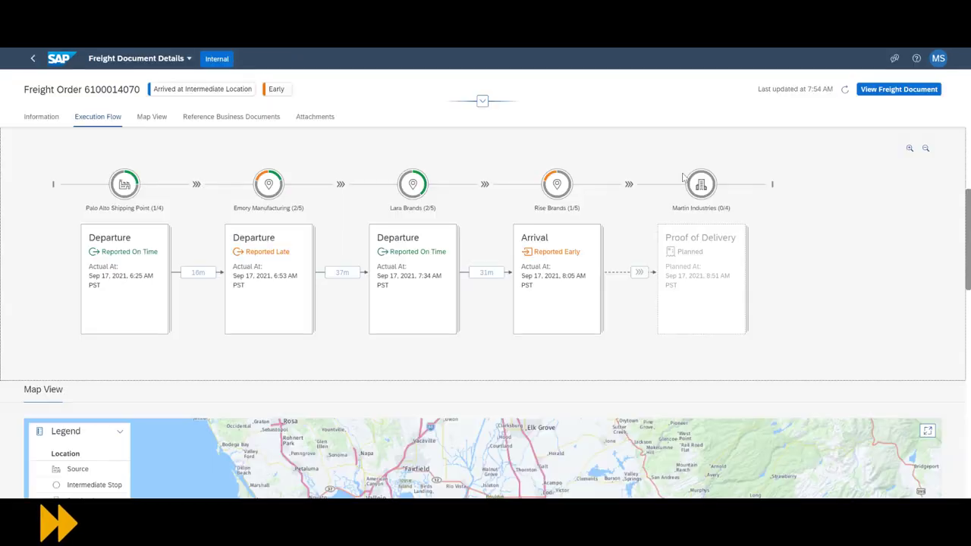
click(844, 89)
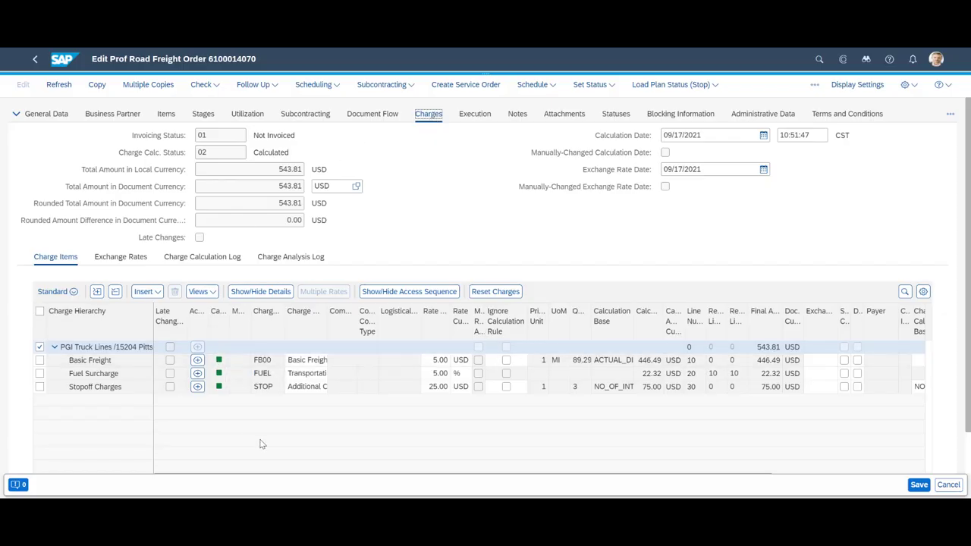
- Recalculate the freight order's charges via Charges/Settlement
click(814, 87)
mouse_move(789, 152)
click(848, 155)
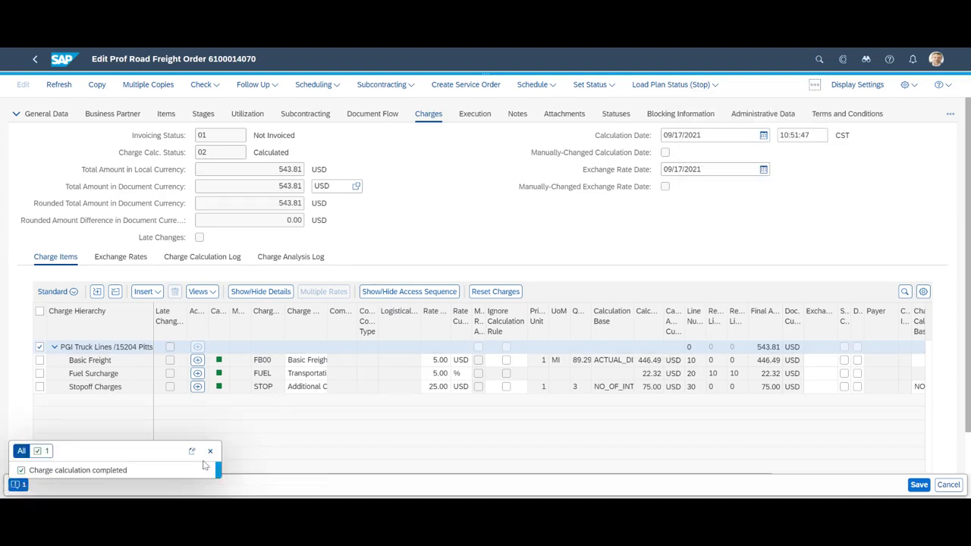
click(210, 452)
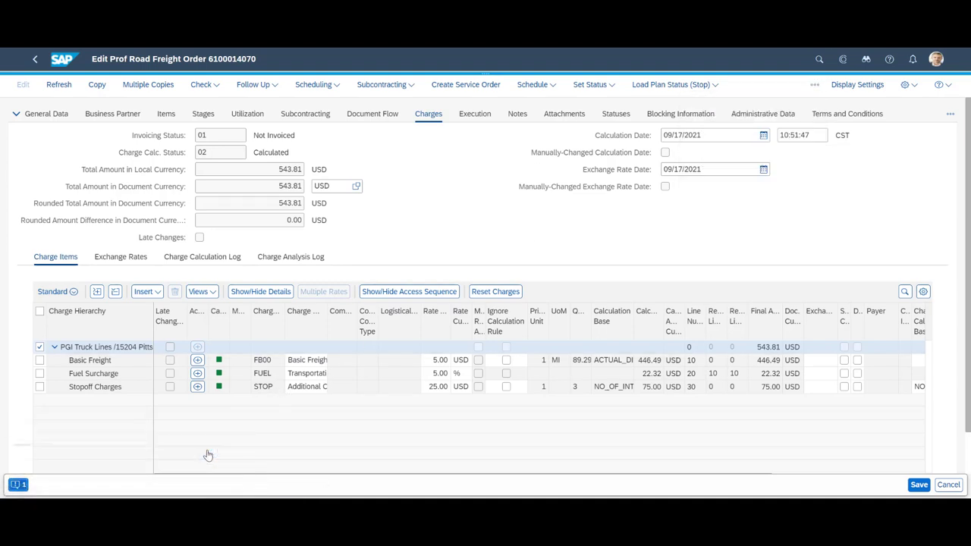
click(814, 84)
mouse_move(796, 155)
click(857, 190)
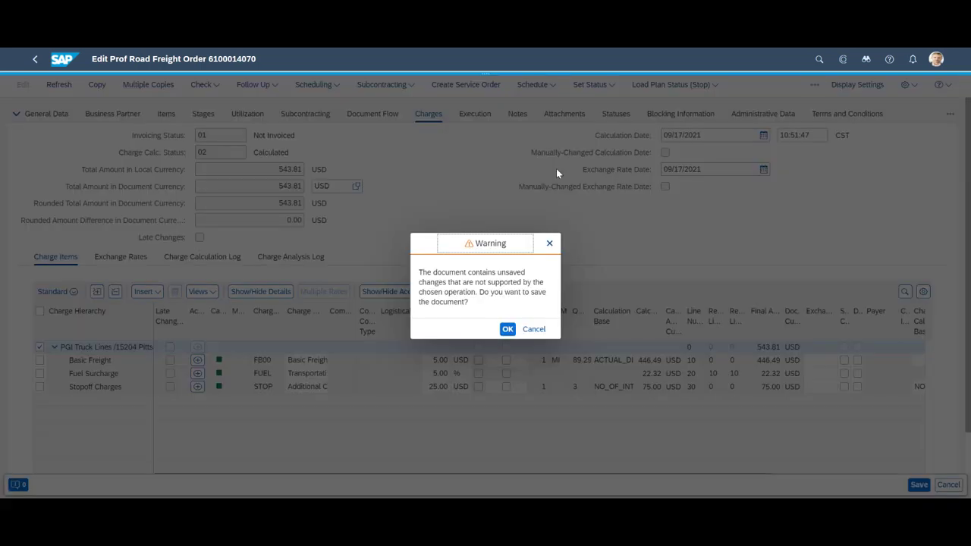
click(507, 329)
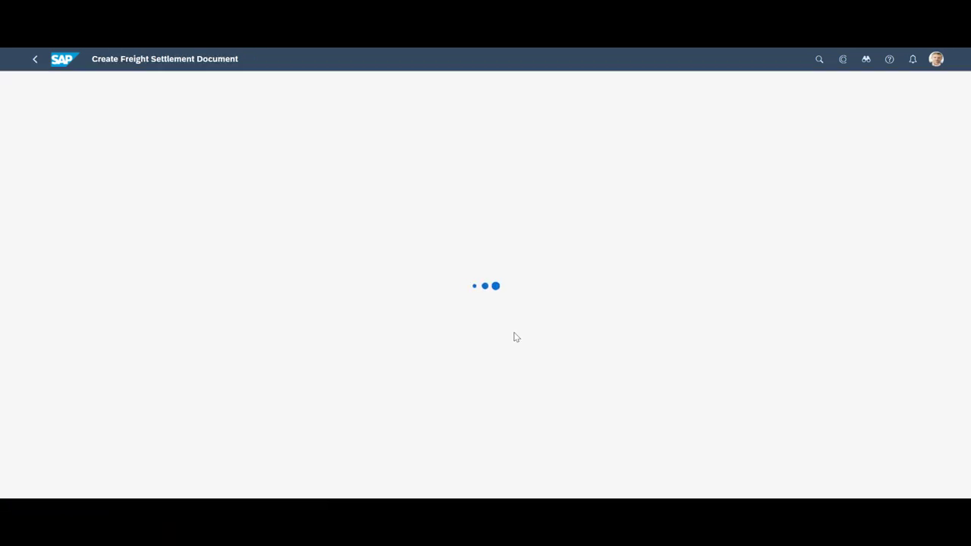
click(210, 403)
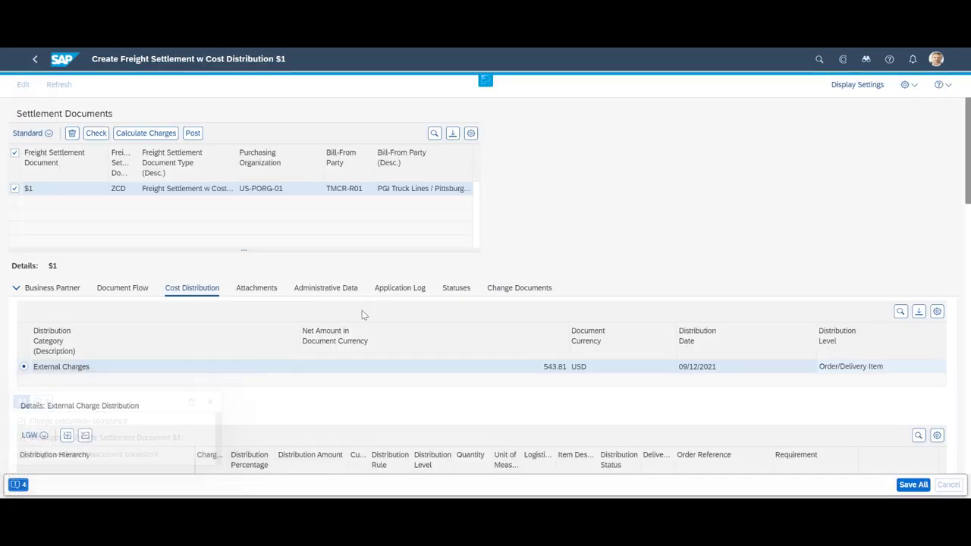
scroll(362, 315, down, 3)
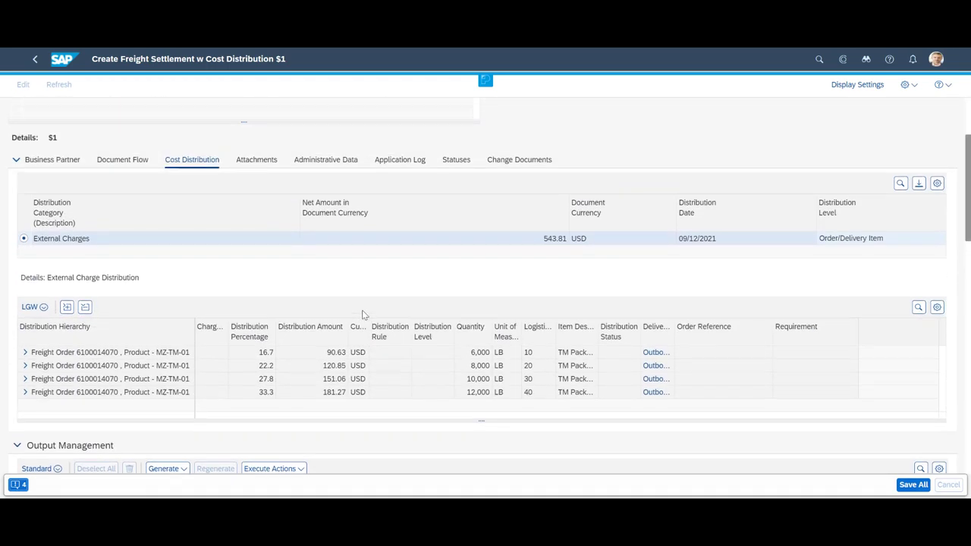
scroll(362, 315, down, 1)
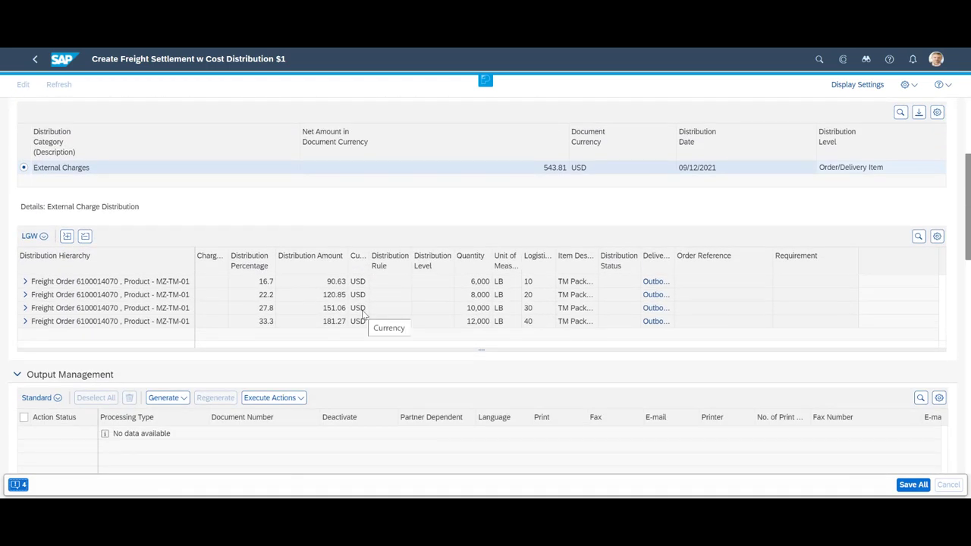
click(24, 281)
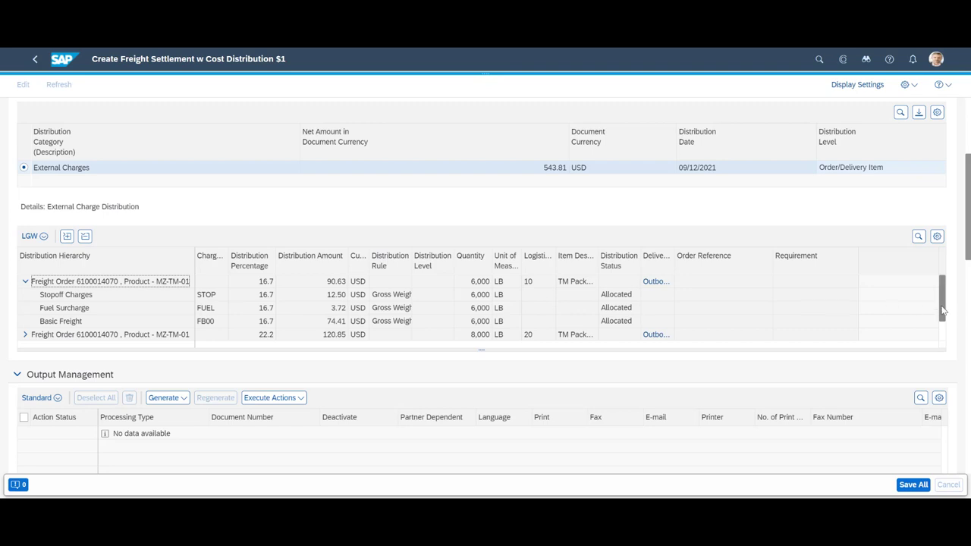
drag(943, 309, 944, 335)
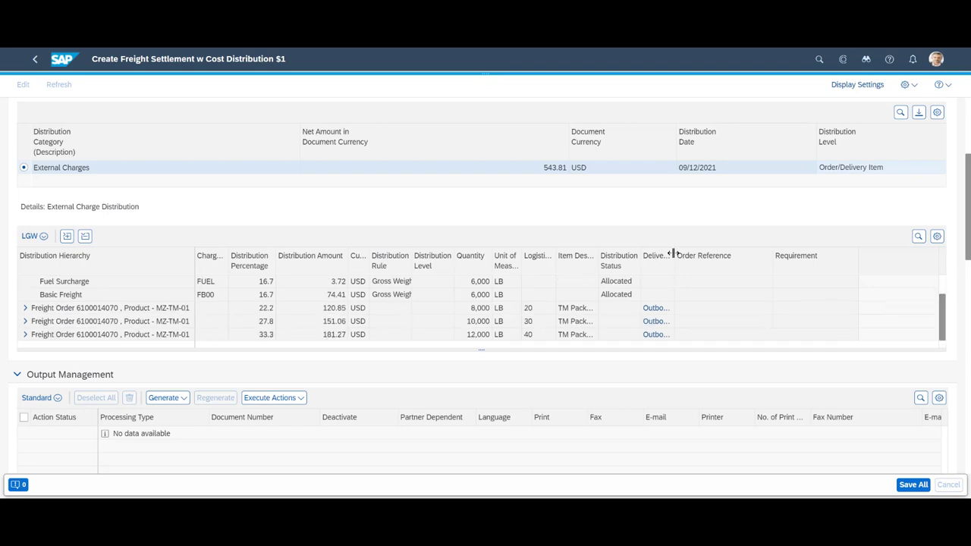
drag(674, 253, 755, 255)
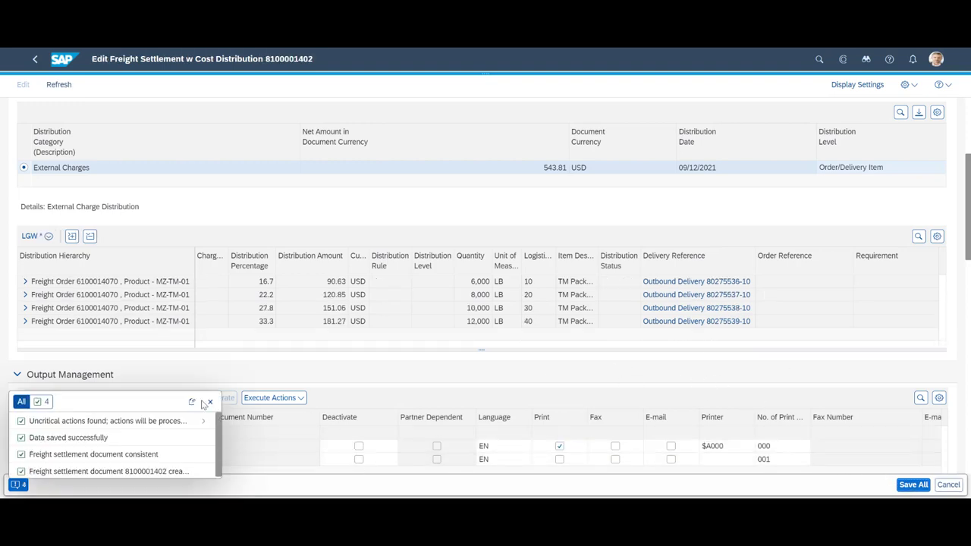
click(210, 401)
scroll(403, 288, up, 3)
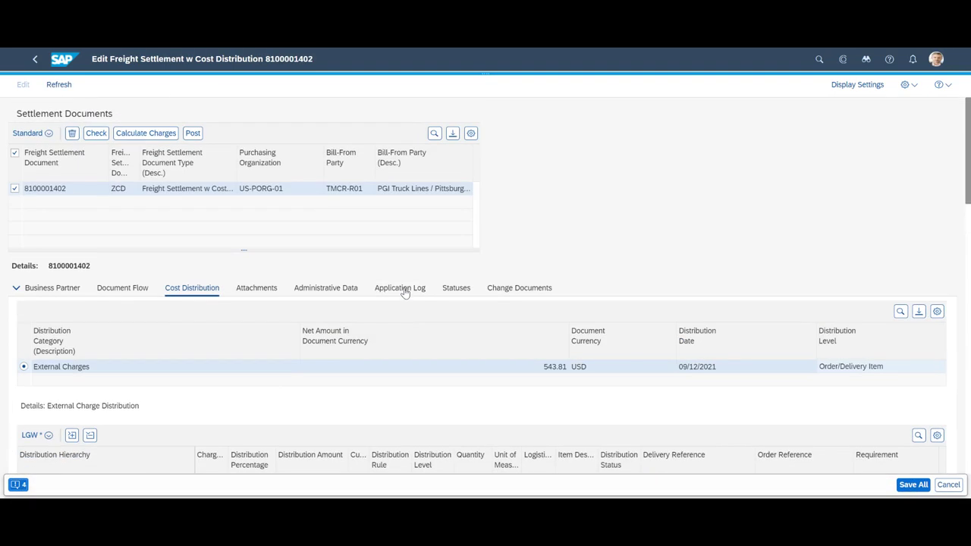
click(191, 133)
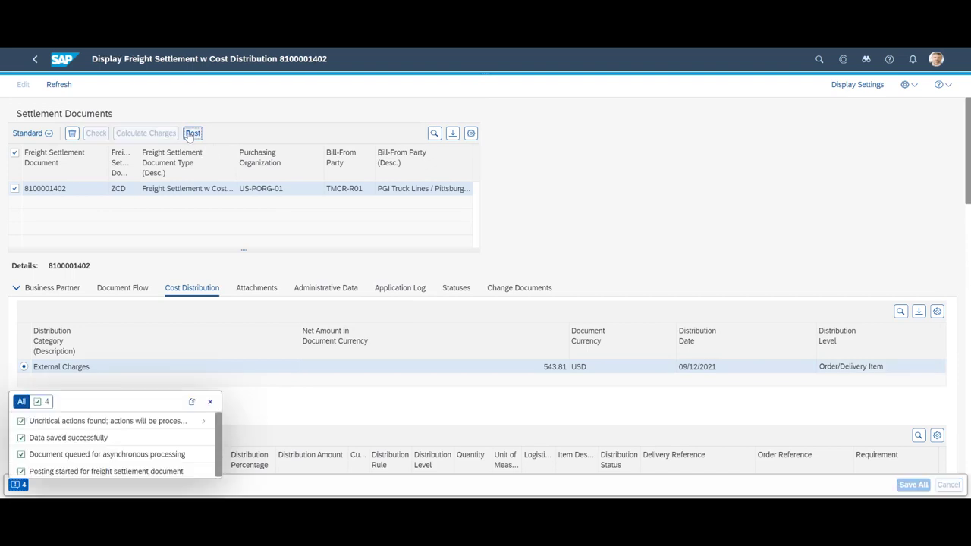
click(211, 402)
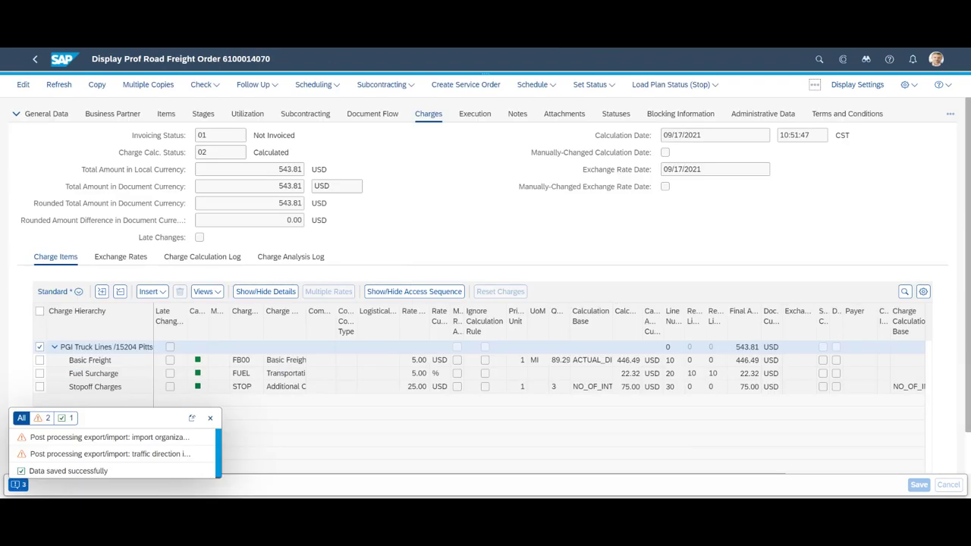
click(371, 114)
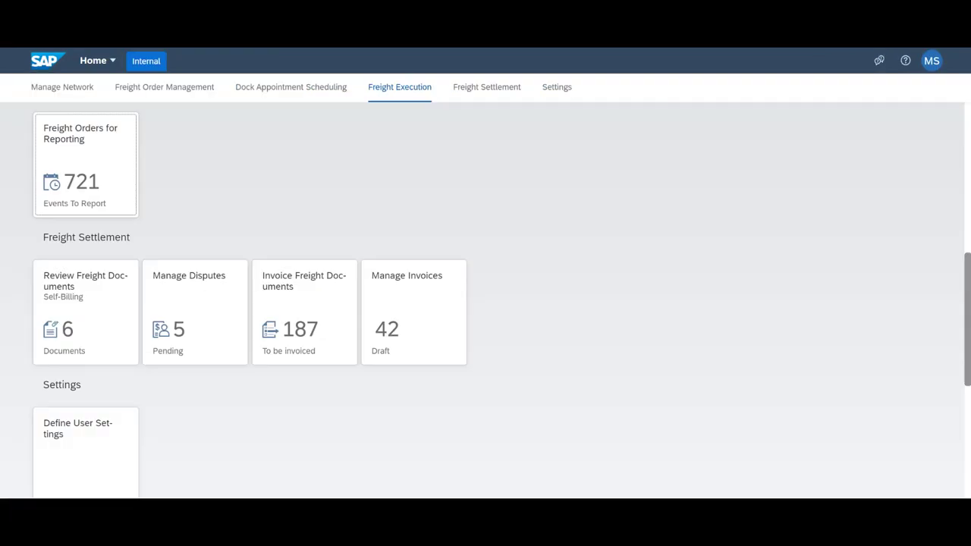
click(307, 320)
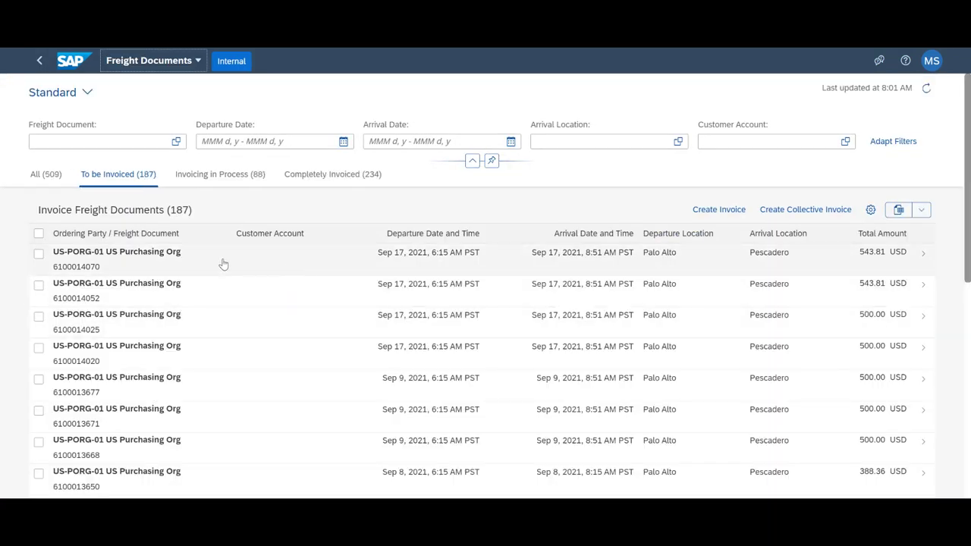
click(223, 267)
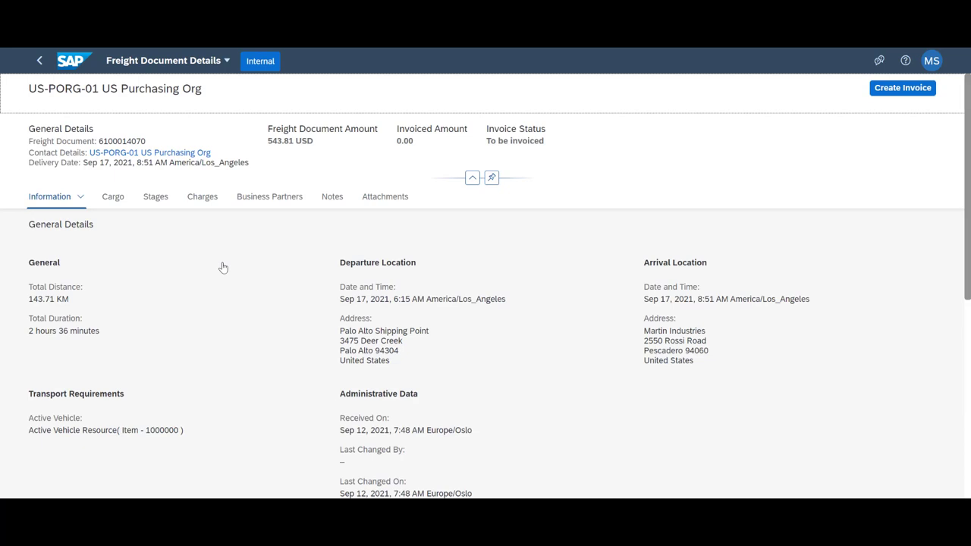
click(113, 196)
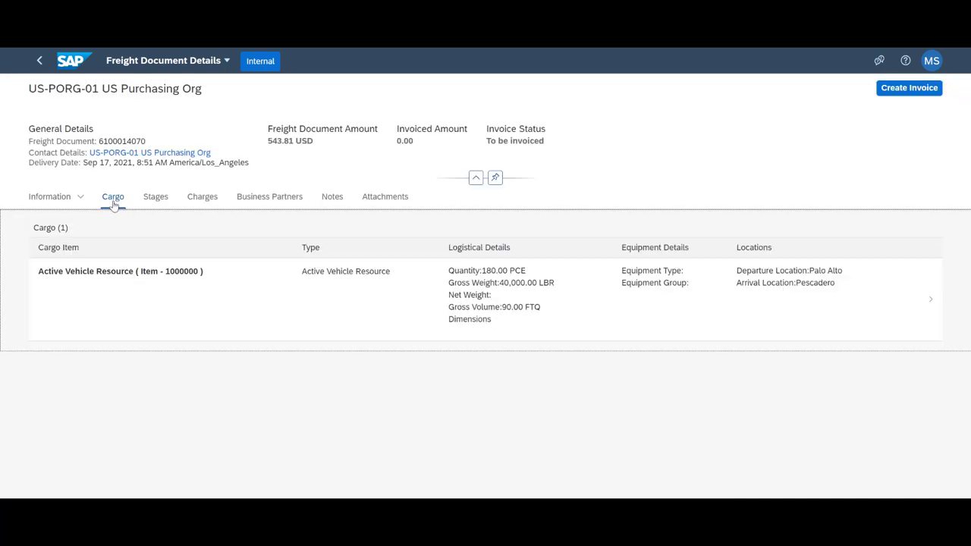
click(149, 200)
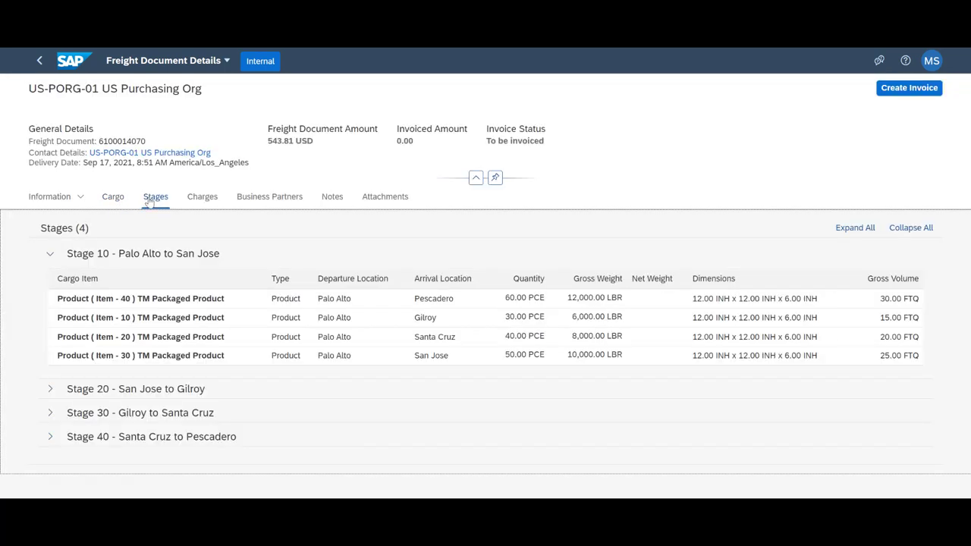
click(196, 201)
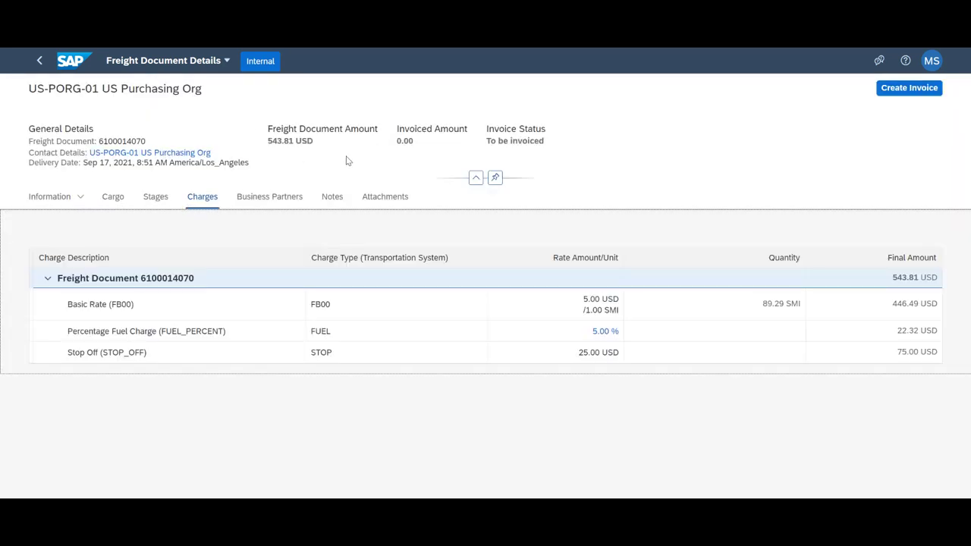
click(935, 91)
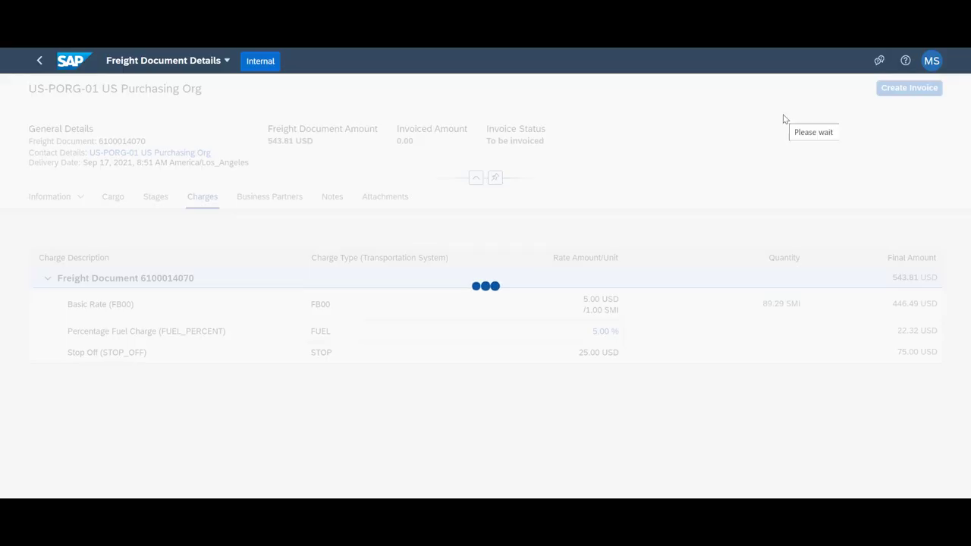
- Append TR to the invoice number and add a new charge line
click(142, 257)
text(TR)
click(118, 180)
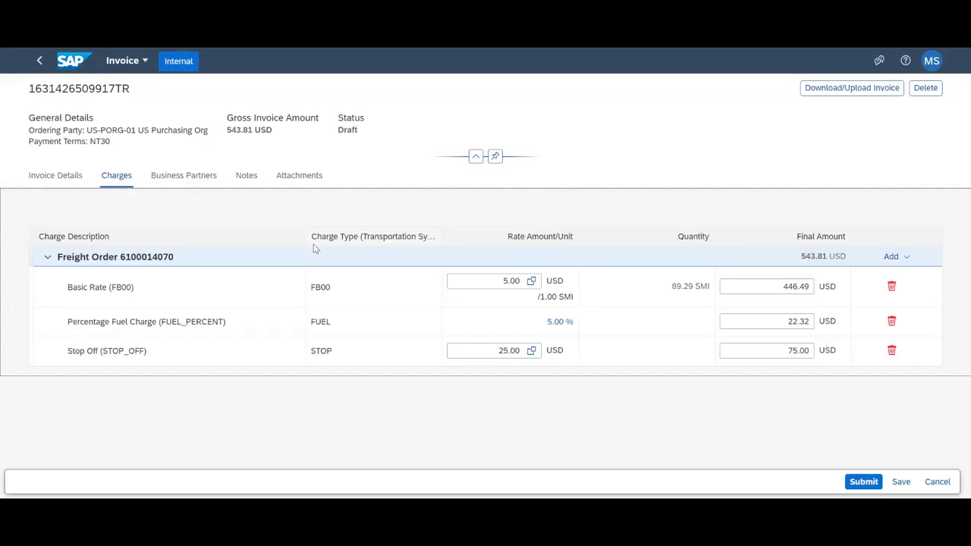
click(895, 257)
click(892, 294)
- Enter a TAX charge with rate 10 and amount 50, then submit the 593.81 USD invoice
click(125, 277)
text(TAX)
key(Tab)
text(10)
key(Tab)
text(50)
key(Tab)
click(863, 481)
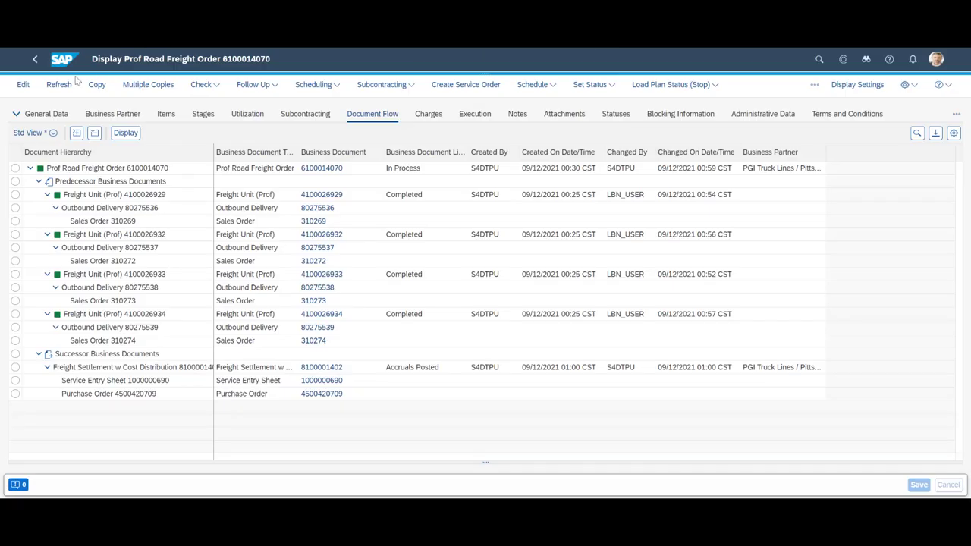
click(59, 84)
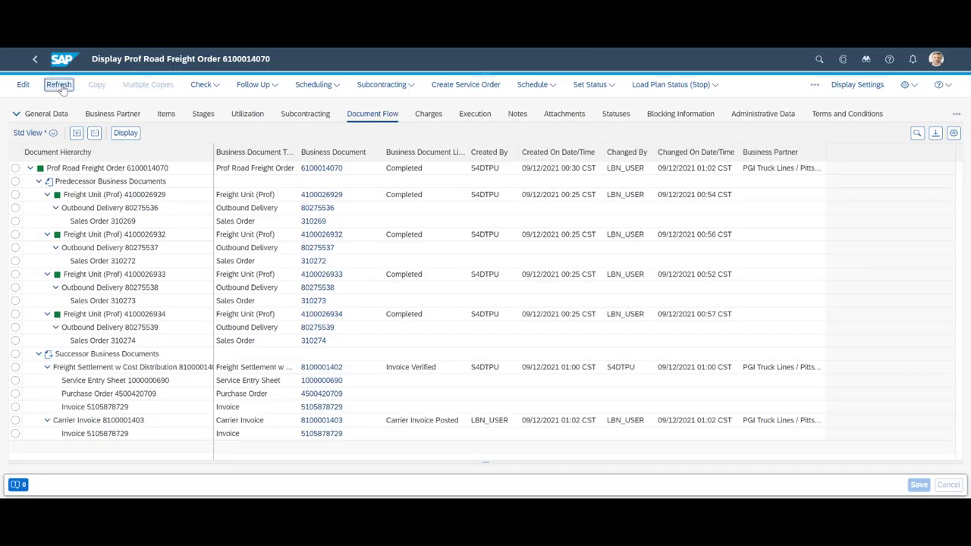